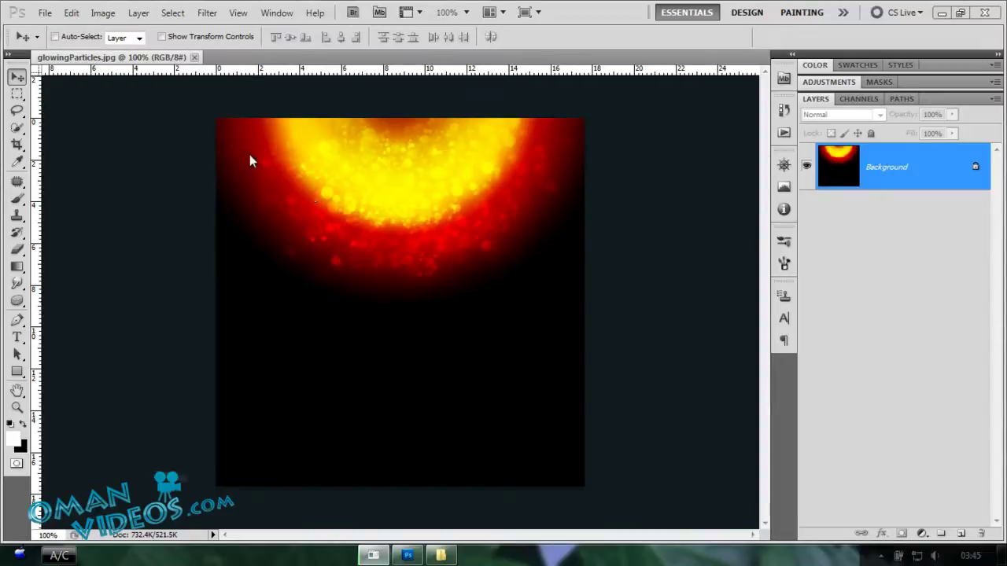
# Step: Create a new 500×500 px document
pyautogui.click(45, 12)
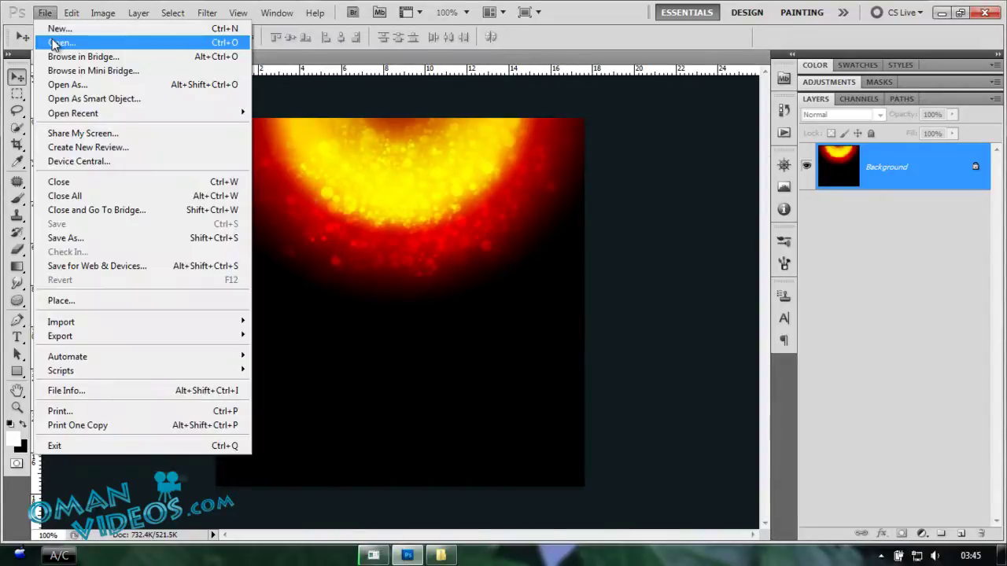
pyautogui.click(59, 38)
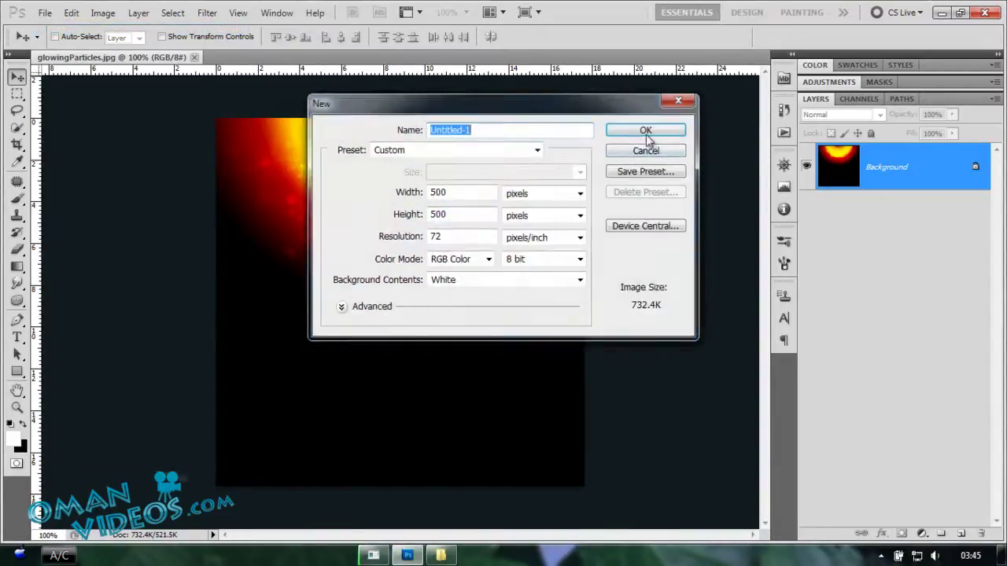
pyautogui.click(644, 131)
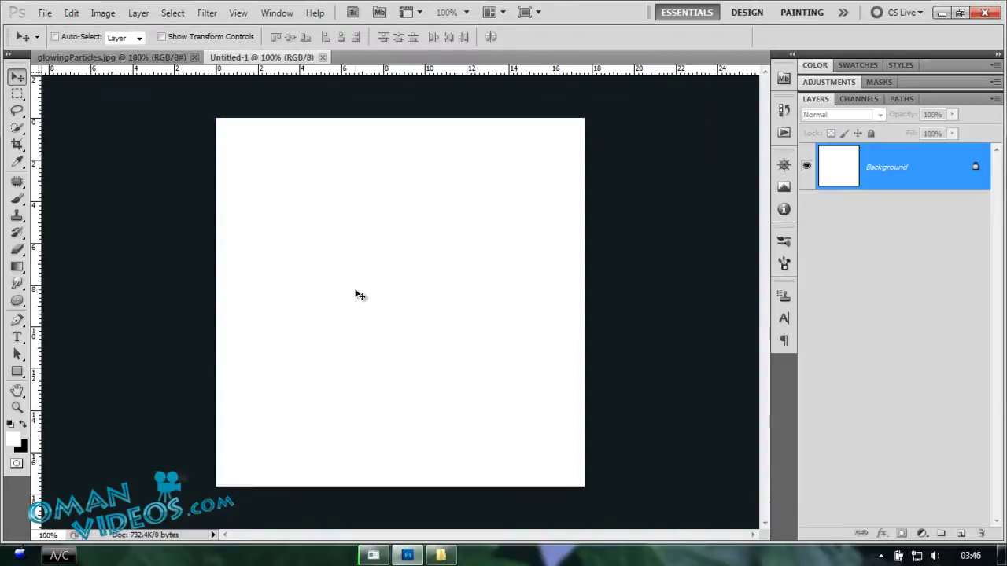
# Step: With the Gradient tool, inspect the red, yellow and black stops, then choose the Redy preset
pyautogui.click(16, 268)
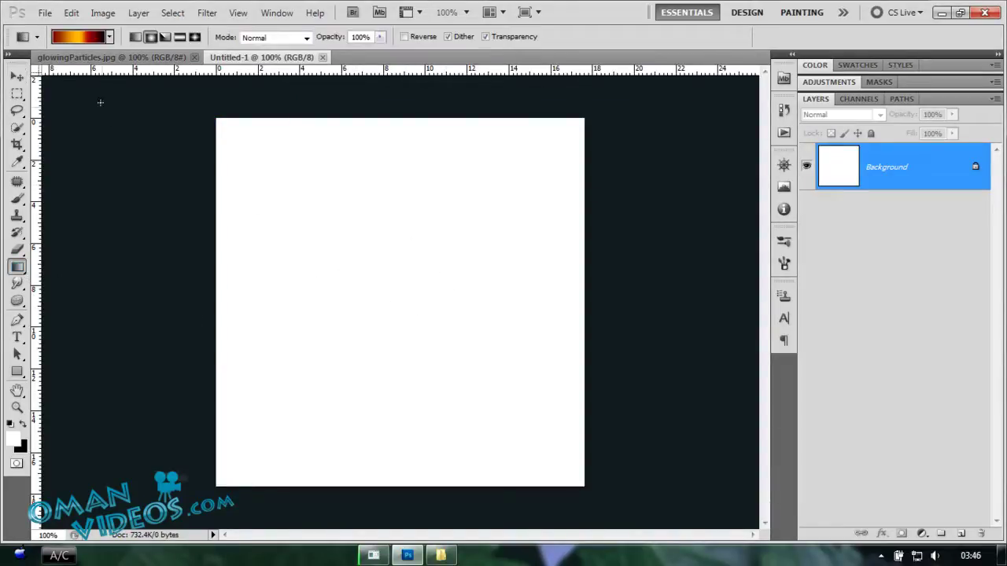
pyautogui.click(79, 37)
pyautogui.moveTo(474, 114); pyautogui.dragTo(488, 97)
pyautogui.click(341, 347)
pyautogui.doubleClick(341, 347)
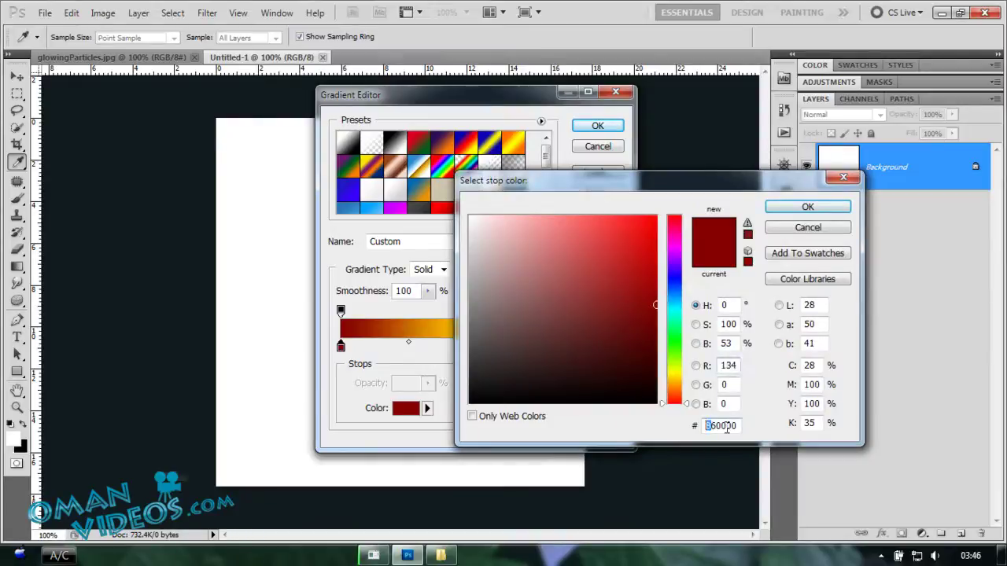
pyautogui.click(812, 226)
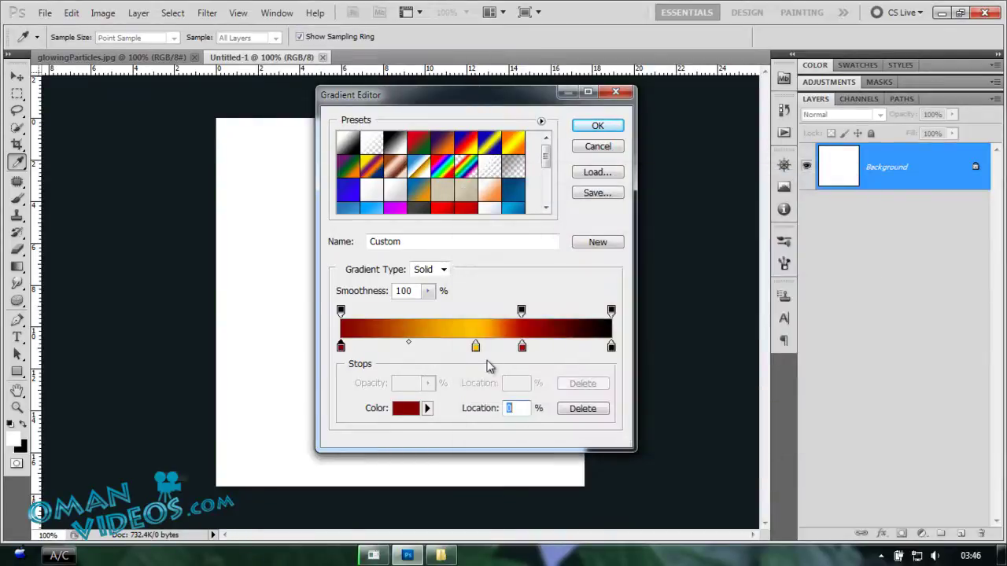
pyautogui.click(476, 349)
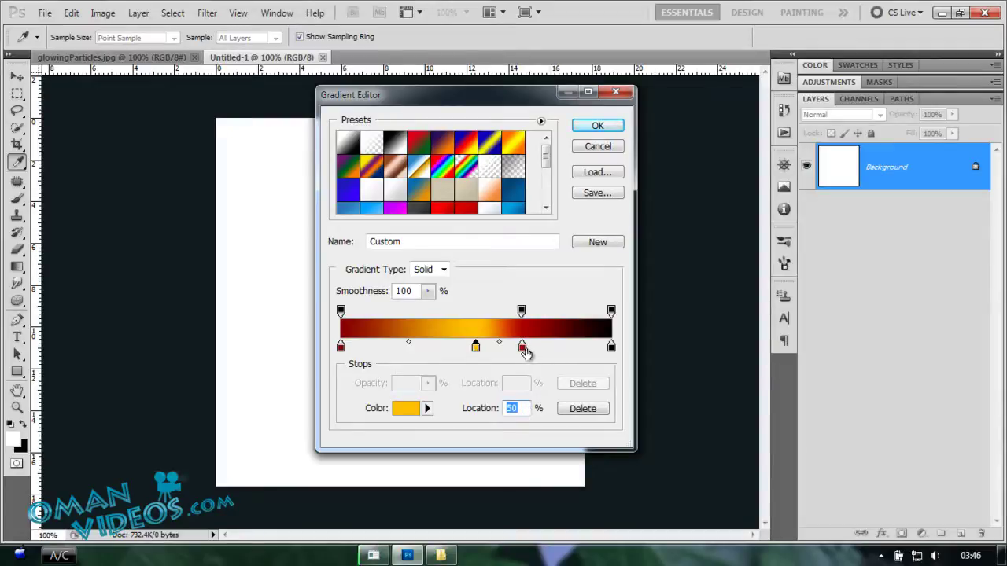
pyautogui.click(522, 348)
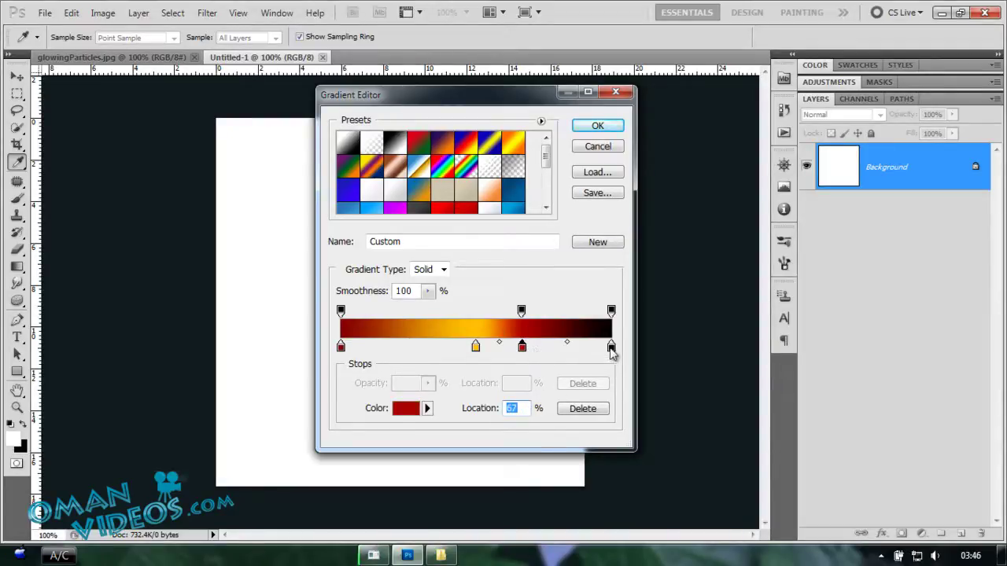
pyautogui.click(614, 350)
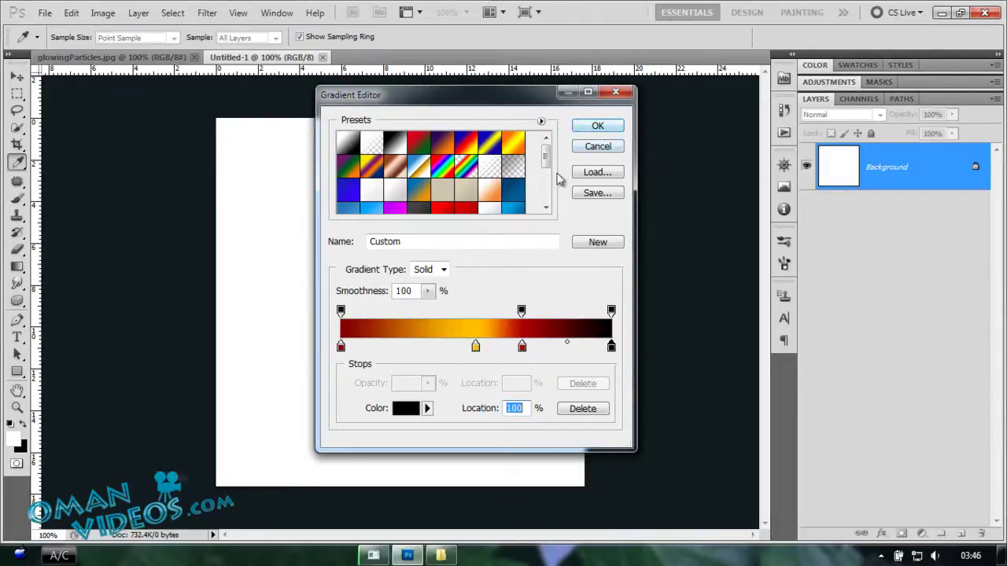
pyautogui.scroll(-5, 551, 184)
pyautogui.click(467, 203)
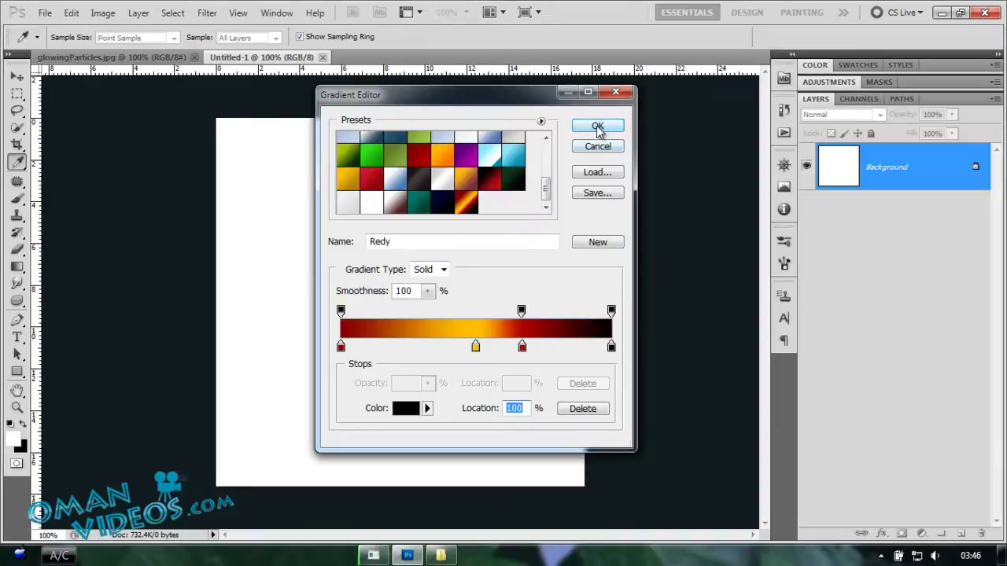
# Step: Draw a radial Redy gradient from the top centre down, redoing it until the glow fades to black
pyautogui.click(598, 126)
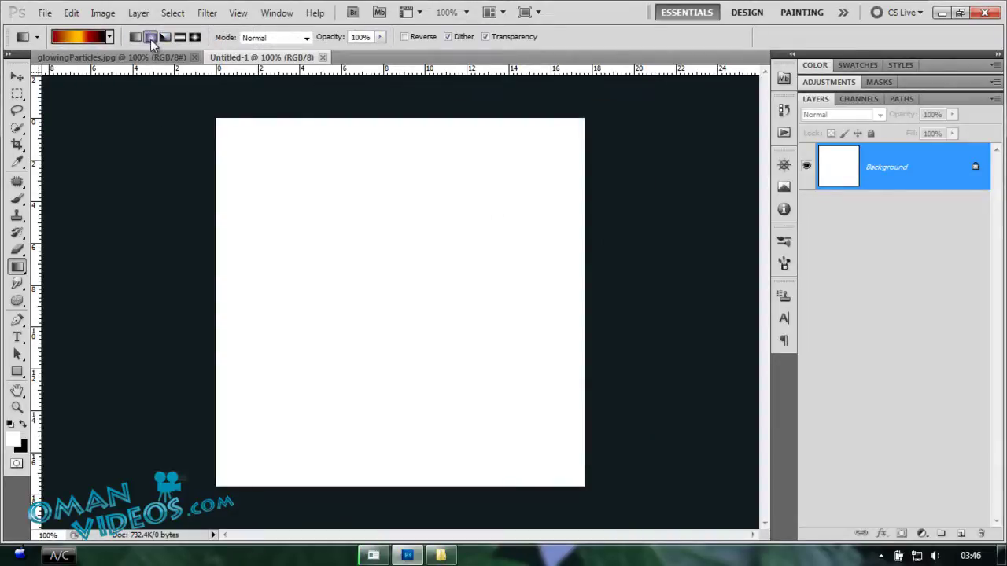
pyautogui.click(151, 39)
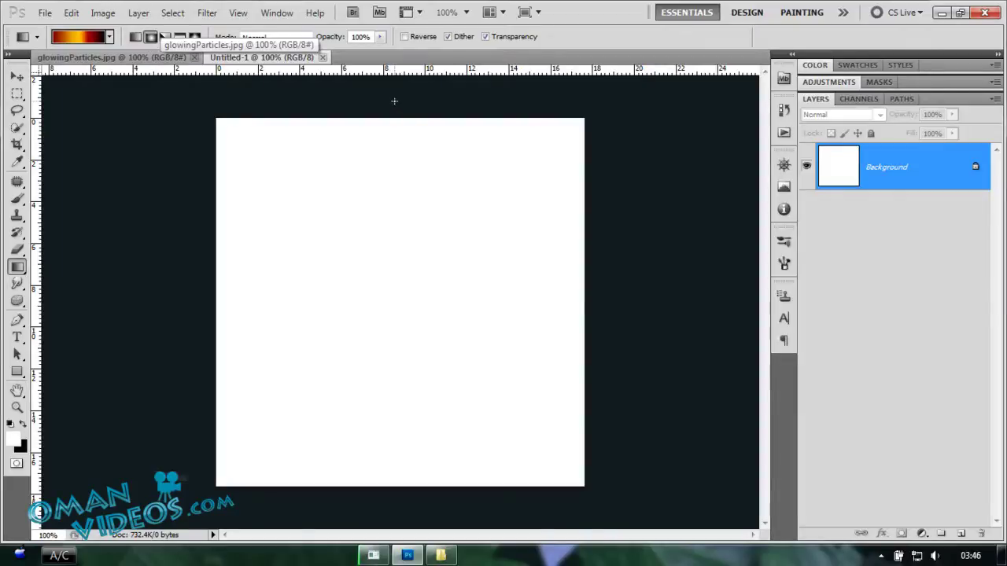
pyautogui.moveTo(390, 217); pyautogui.dragTo(391, 294)
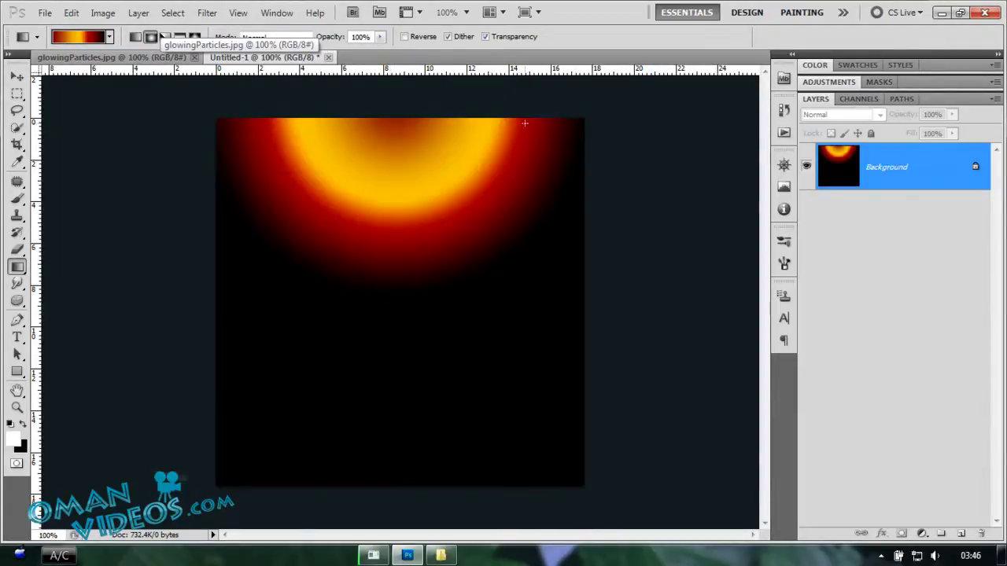
pyautogui.hotkey('ctrl', 'z')
pyautogui.moveTo(399, 96); pyautogui.dragTo(392, 270)
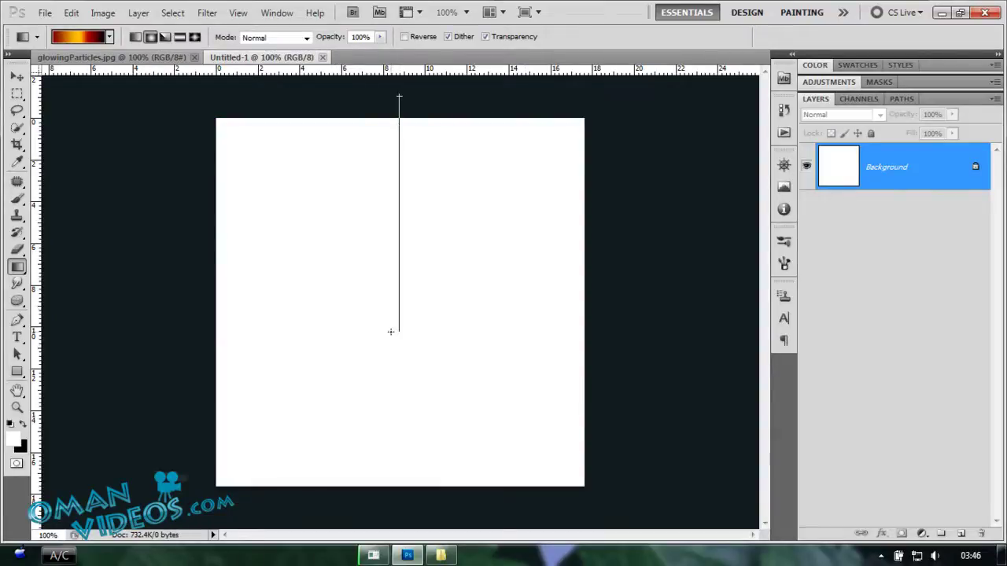
pyautogui.moveTo(391, 332); pyautogui.dragTo(394, 303)
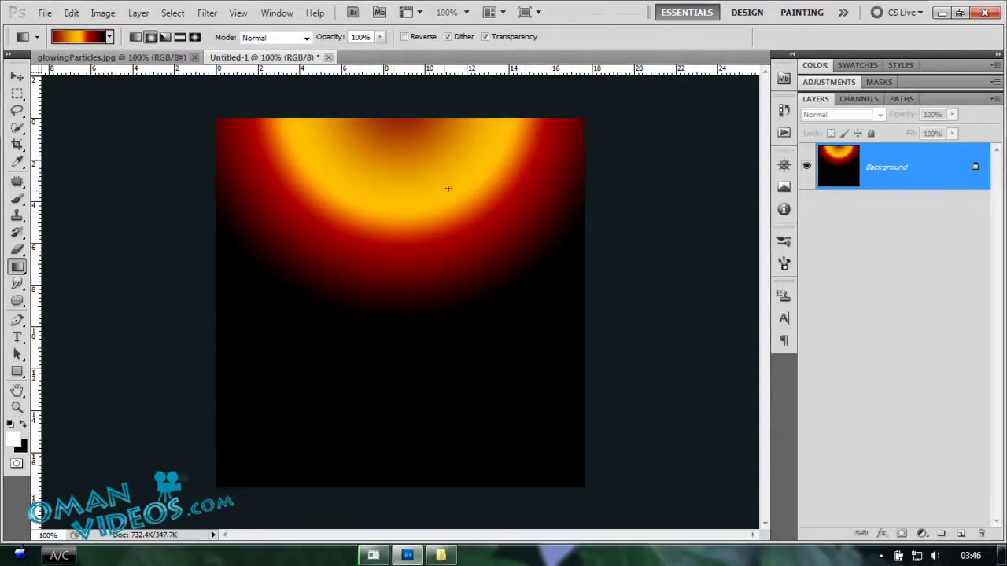
pyautogui.hotkey('ctrl', 'z')
pyautogui.moveTo(396, 118); pyautogui.dragTo(398, 284)
pyautogui.press('v')
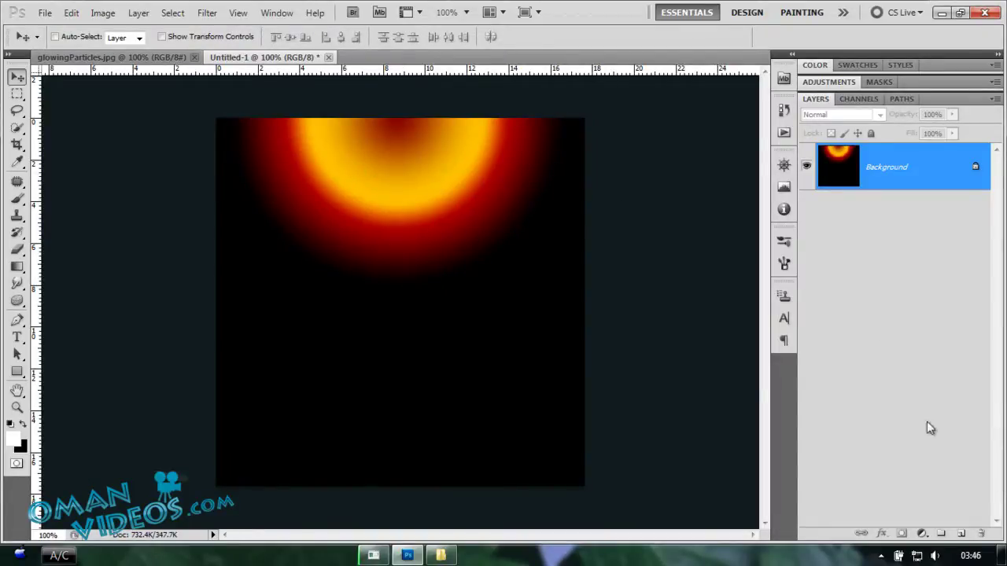
# Step: Add Layer 1 and set a hard round 26 px white brush, testing and undoing a dot
pyautogui.click(960, 535)
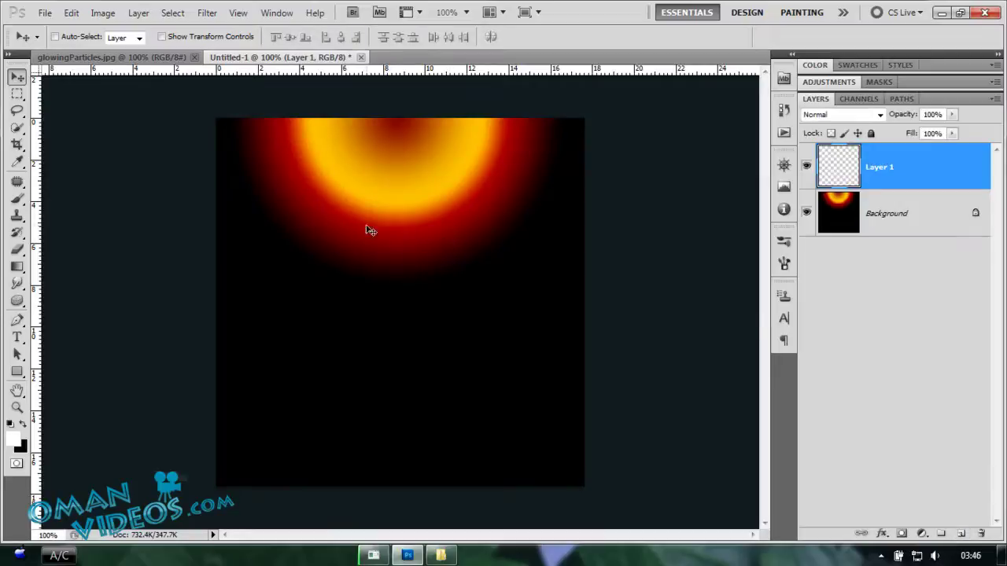
pyautogui.click(17, 199)
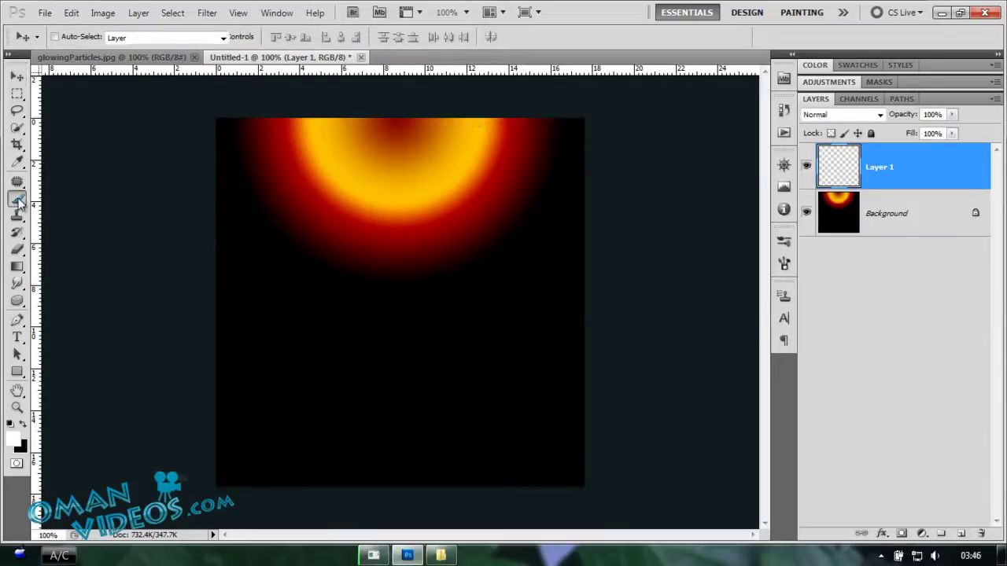
pyautogui.rightClick(360, 191)
pyautogui.click(405, 281)
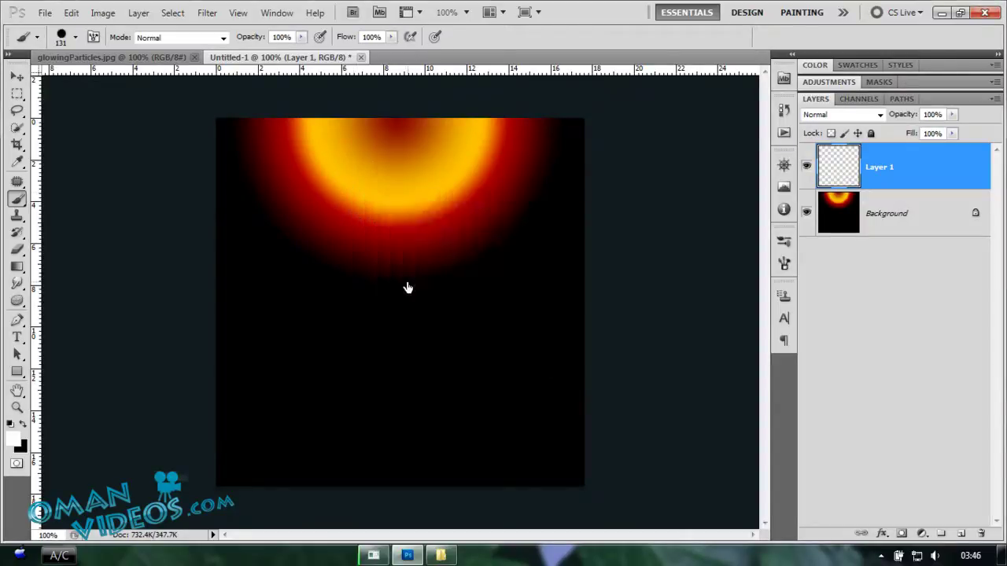
pyautogui.rightClick(379, 211)
pyautogui.moveTo(475, 242); pyautogui.dragTo(403, 241)
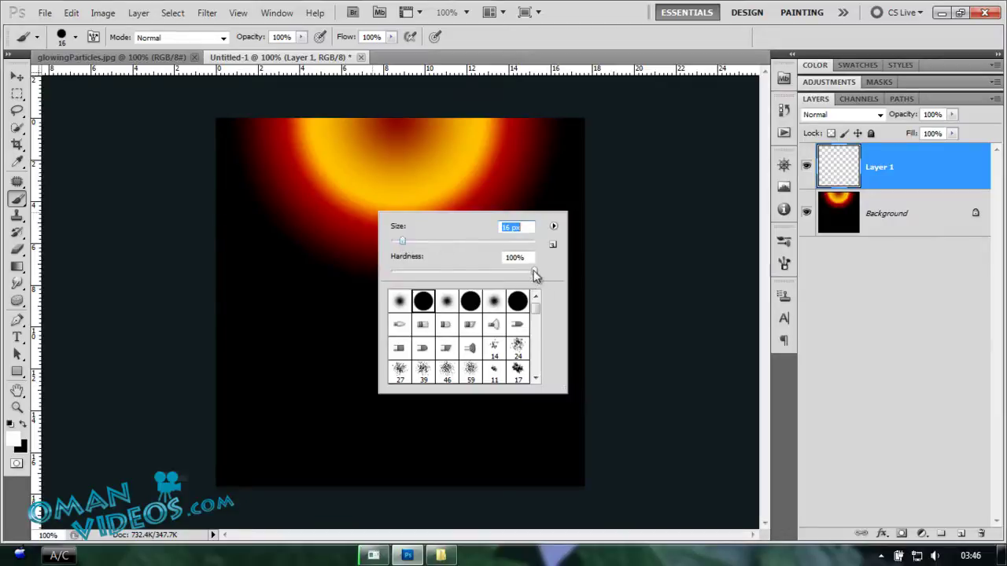
pyautogui.moveTo(530, 273); pyautogui.dragTo(562, 276)
pyautogui.moveTo(399, 243); pyautogui.dragTo(412, 247)
pyautogui.click(321, 187)
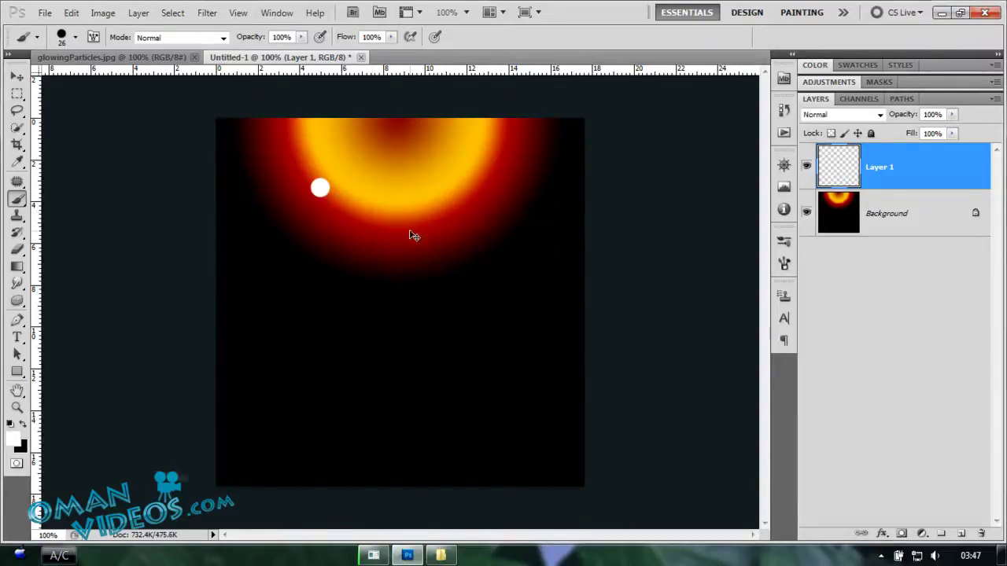
pyautogui.hotkey('ctrl', 'z')
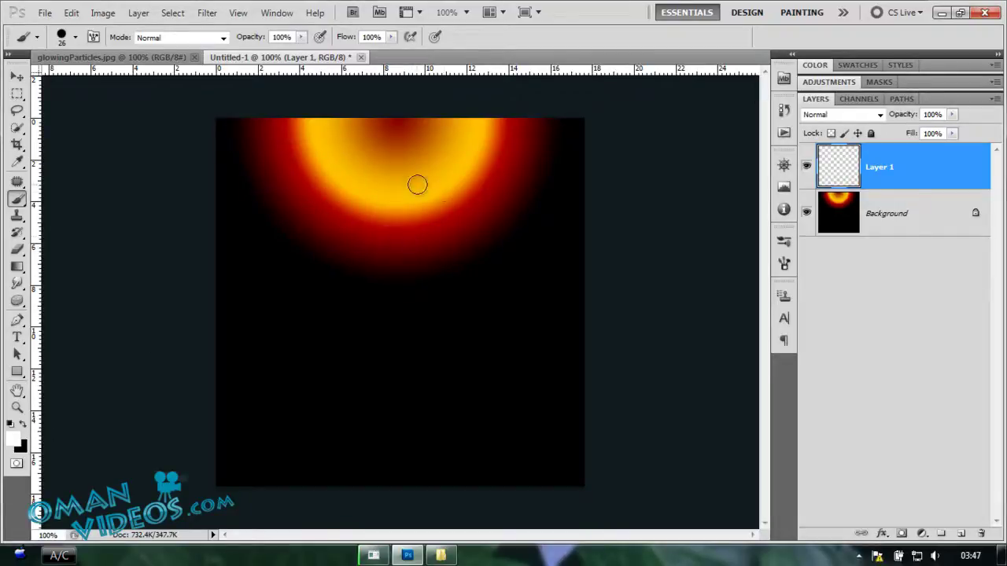
# Step: In the Brush panel, enable Shape Dynamics and 1000% Scattering, and widen Spacing to 48%
pyautogui.press('F5')
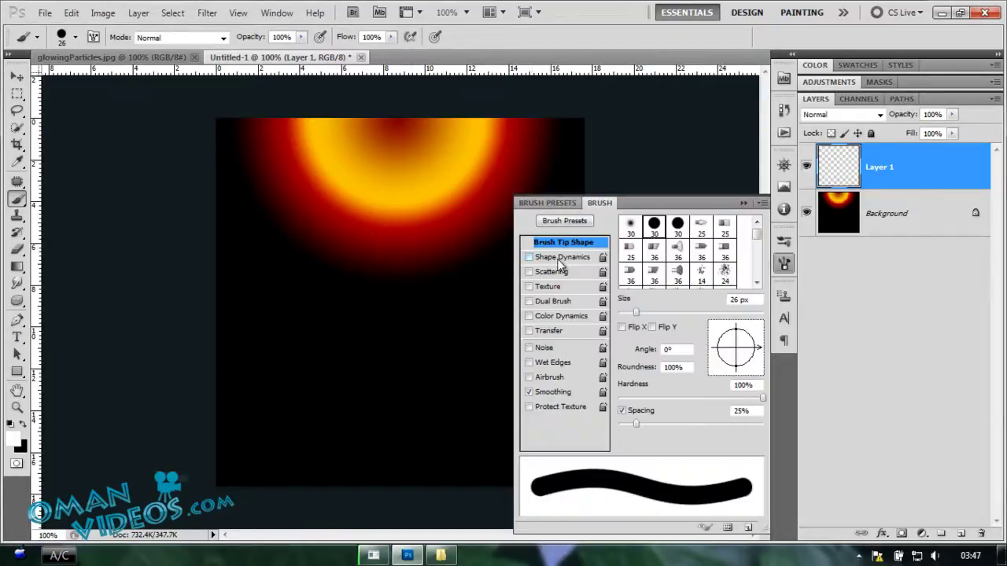
pyautogui.click(563, 260)
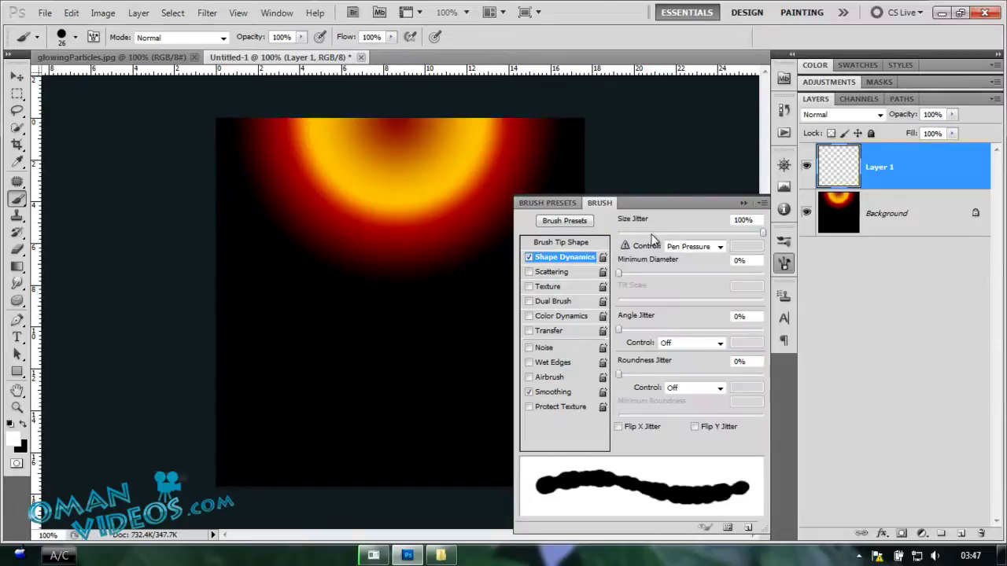
pyautogui.click(549, 272)
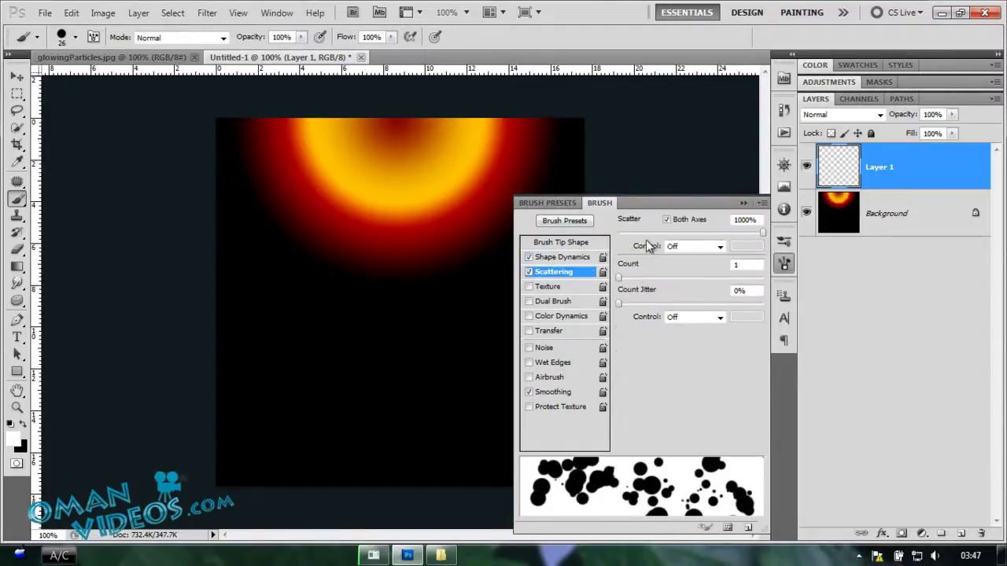
pyautogui.click(560, 242)
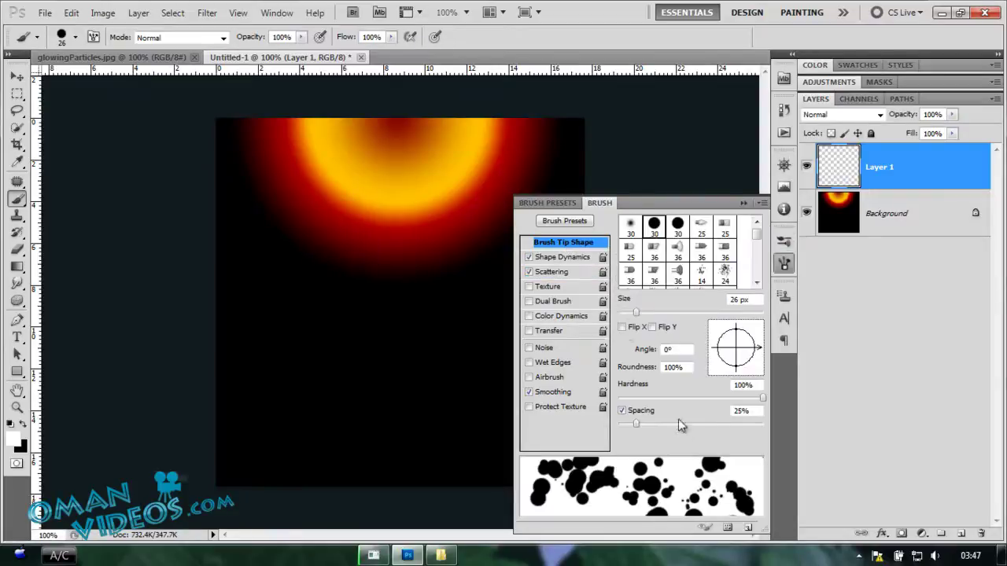
pyautogui.moveTo(637, 426); pyautogui.dragTo(653, 428)
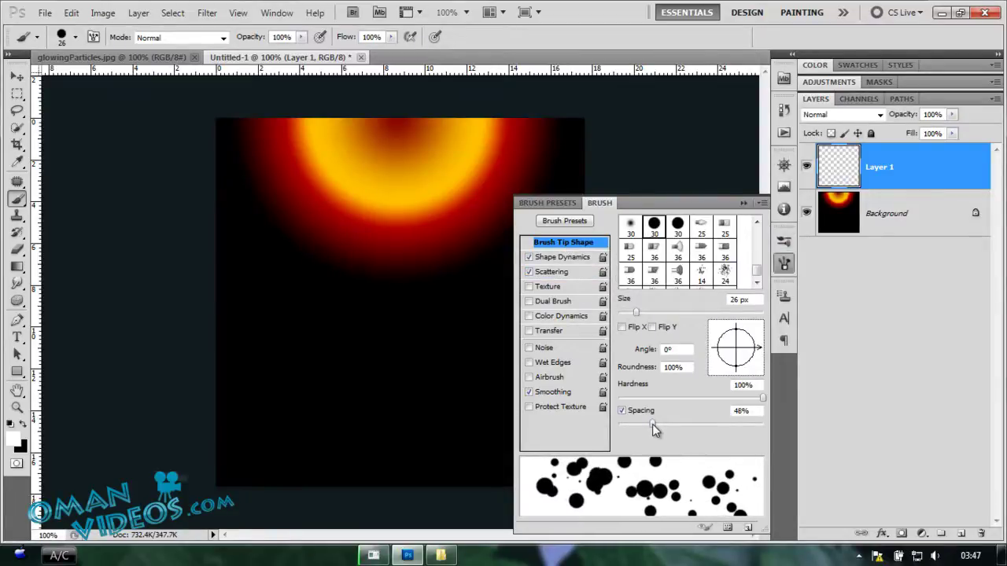
pyautogui.click(744, 203)
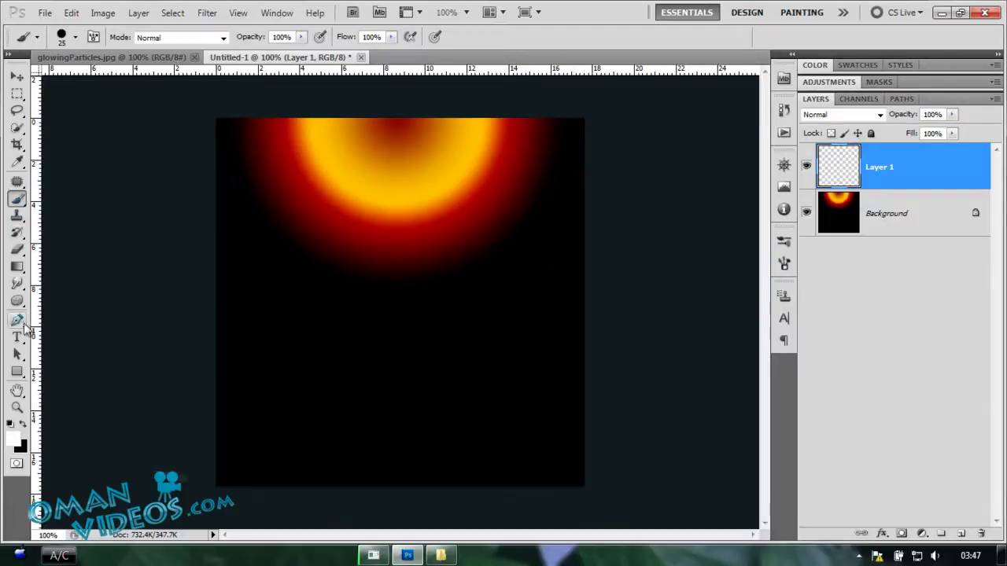
# Step: Draw a curved pen path across the glow's top left and stroke it with the brush, then undo
pyautogui.click(17, 320)
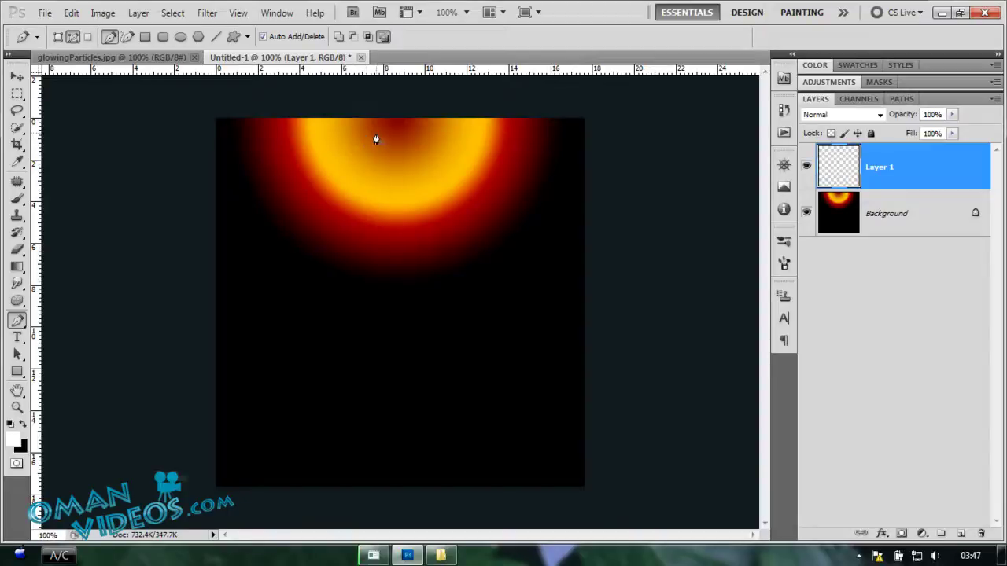
pyautogui.moveTo(345, 140); pyautogui.dragTo(405, 124)
pyautogui.moveTo(275, 160); pyautogui.dragTo(255, 206)
pyautogui.rightClick(335, 211)
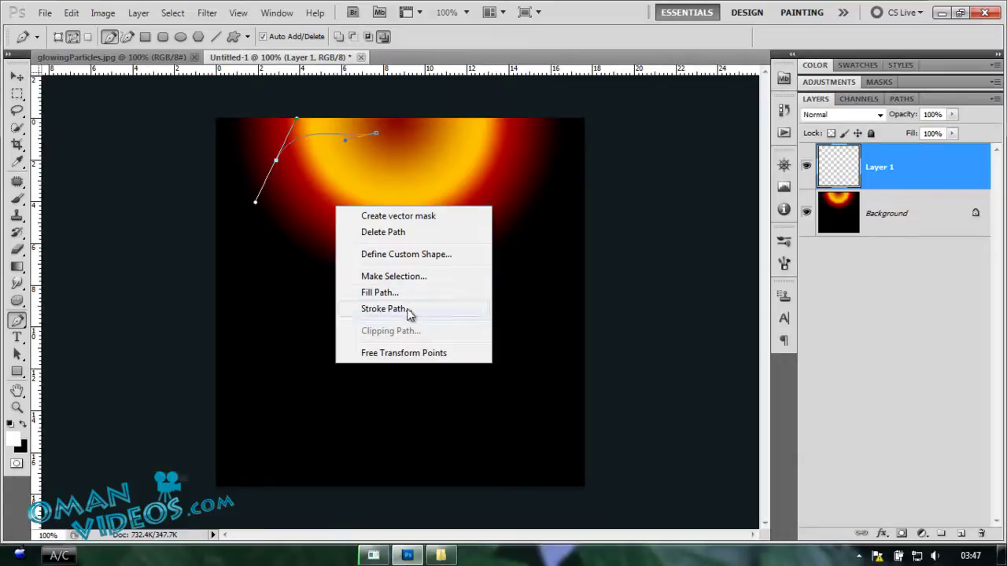
pyautogui.click(409, 311)
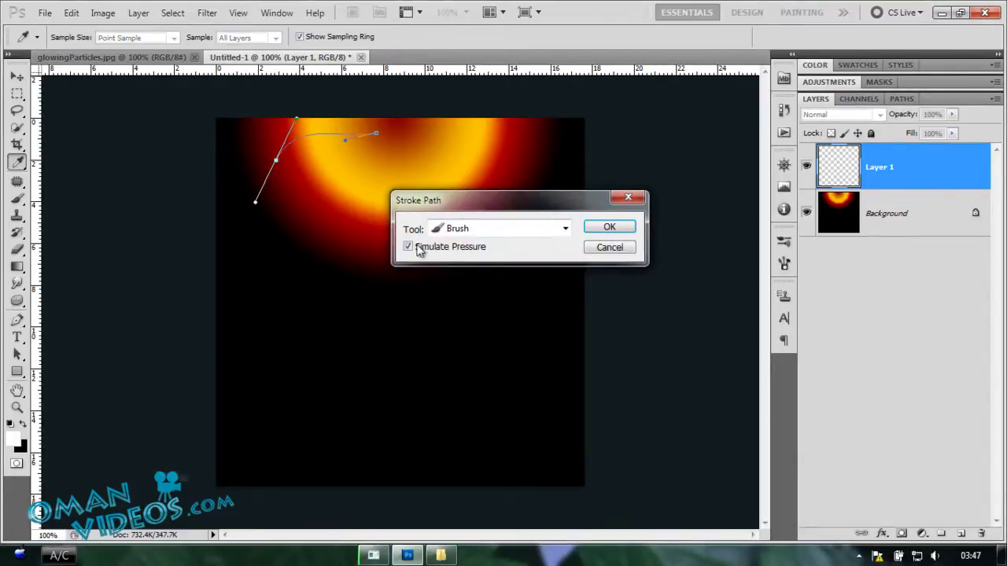
pyautogui.click(599, 226)
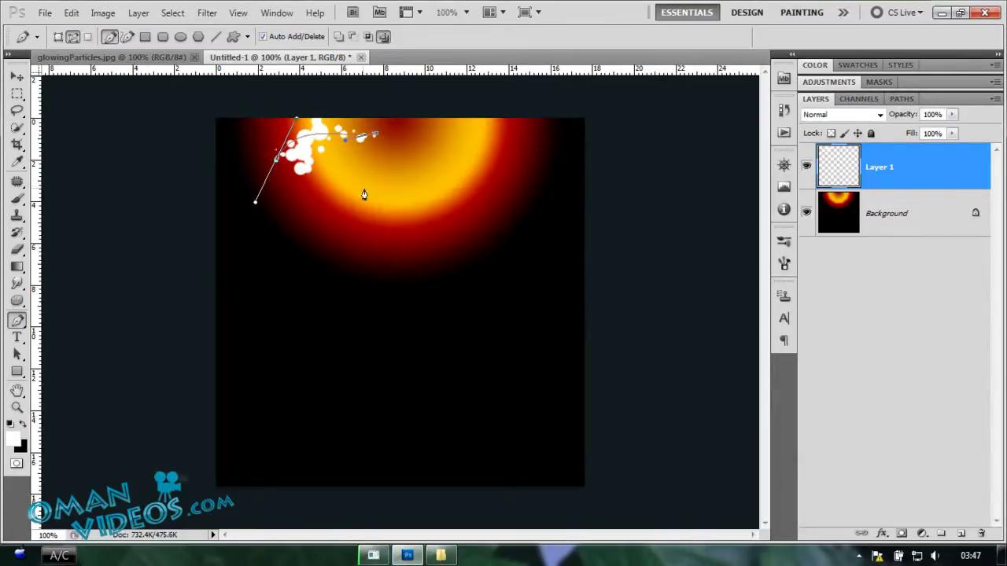
pyautogui.hotkey('ctrl', 'z')
# Step: Check the brush settings and re-stroke the path, leaving a trail of white dots
pyautogui.press('b')
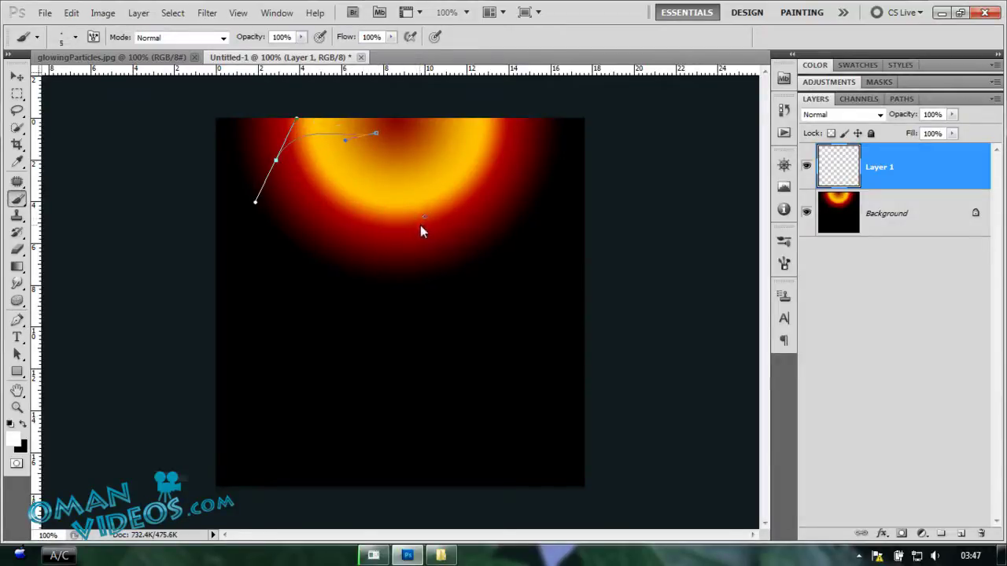
pyautogui.rightClick(306, 173)
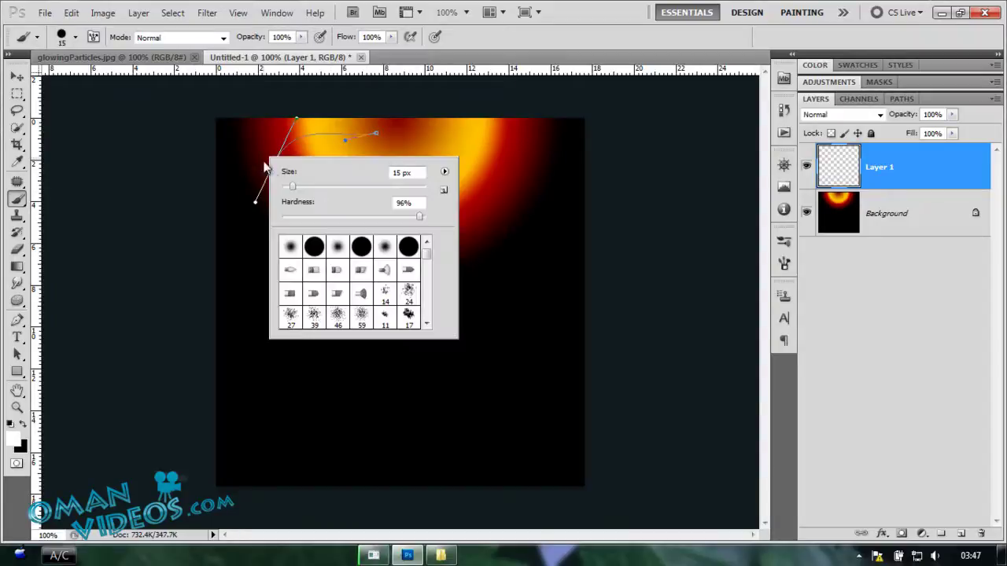
pyautogui.click(524, 41)
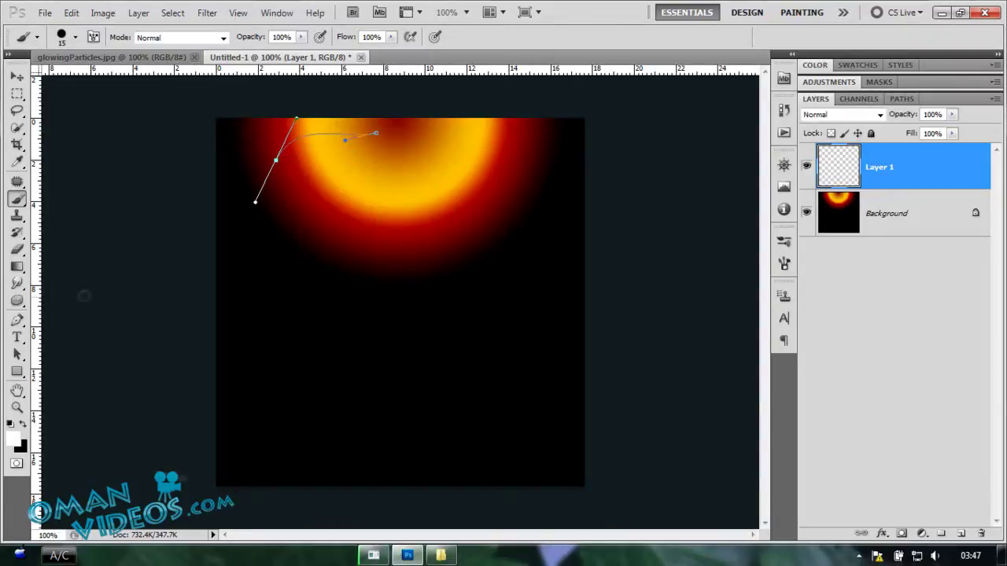
pyautogui.press('p')
pyautogui.rightClick(311, 219)
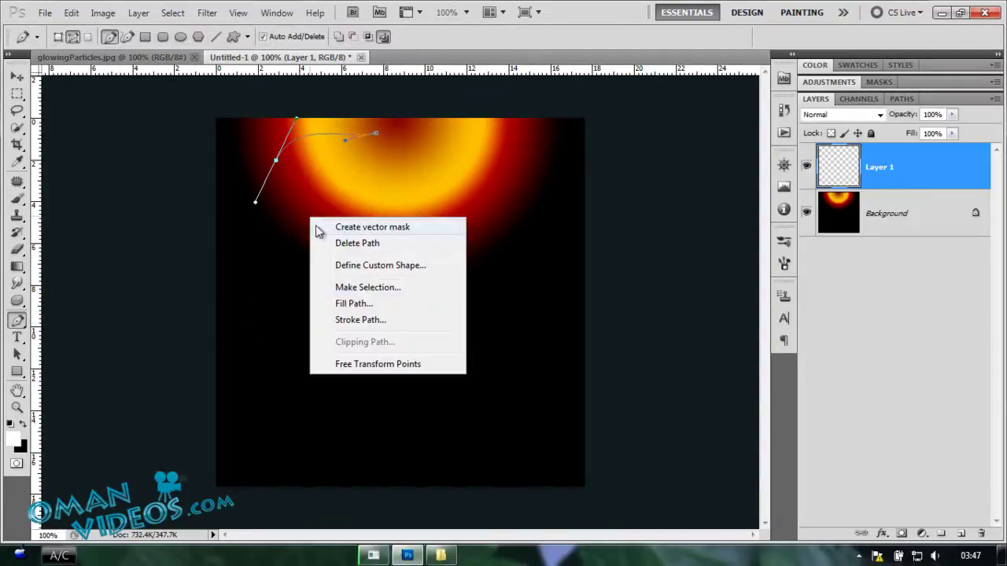
pyautogui.click(360, 320)
pyautogui.press('Return')
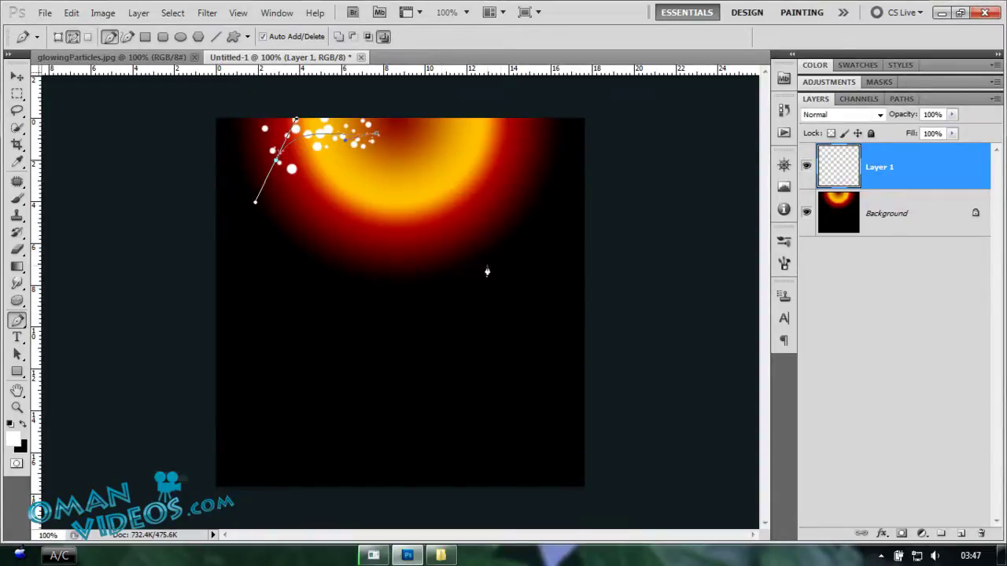
pyautogui.press('Return')
# Step: On new Layer 2, stroke a second curved path with white dots and delete the path
pyautogui.click(961, 535)
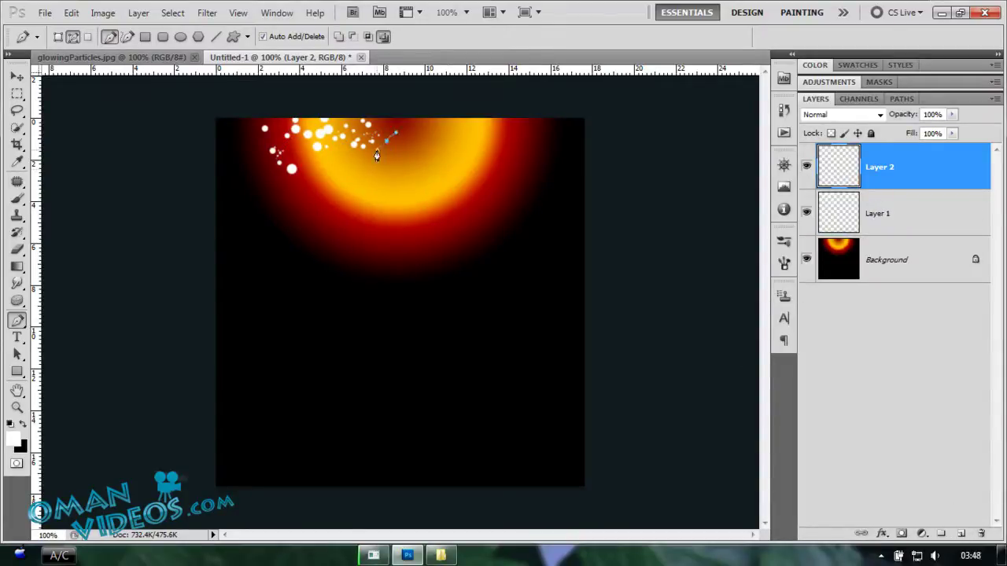
pyautogui.moveTo(302, 215); pyautogui.dragTo(266, 219)
pyautogui.rightClick(408, 258)
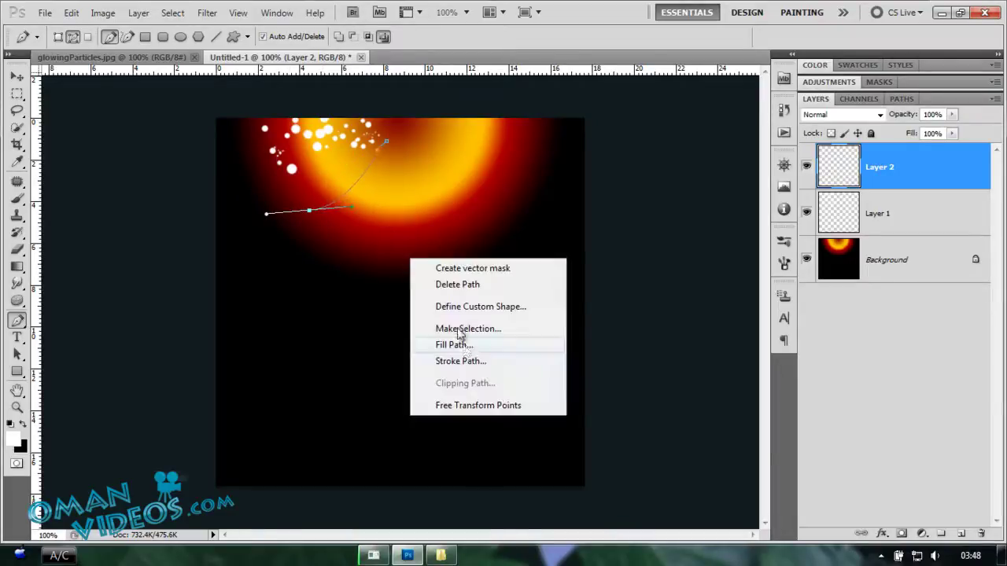
pyautogui.click(464, 361)
pyautogui.rightClick(476, 184)
pyautogui.click(522, 210)
# Step: On new Layer 3, stroke a curved path across the glow's right side, then delete it
pyautogui.click(961, 535)
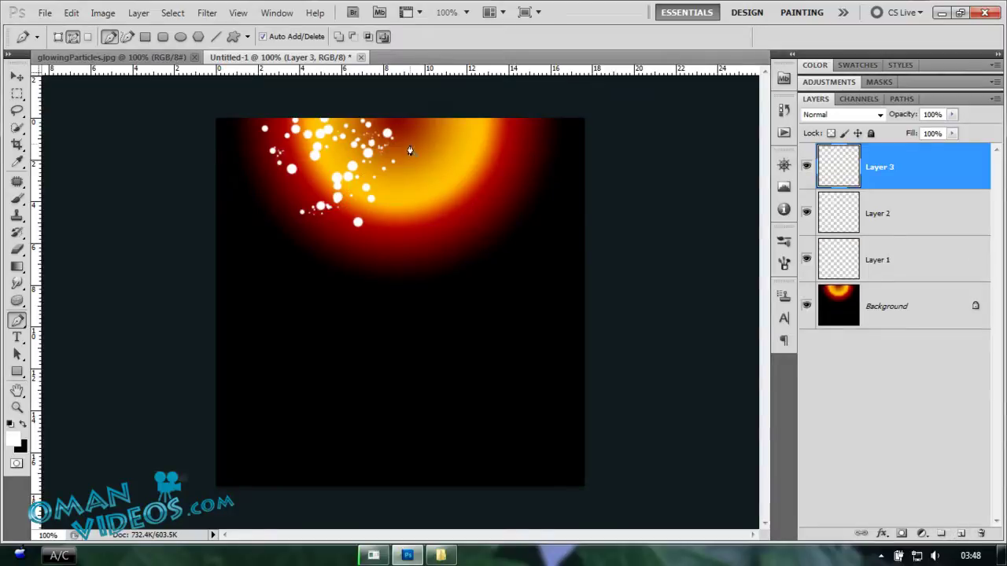
pyautogui.moveTo(506, 150); pyautogui.dragTo(526, 139)
pyautogui.rightClick(490, 215)
pyautogui.click(511, 310)
pyautogui.press('Return')
pyautogui.rightClick(420, 210)
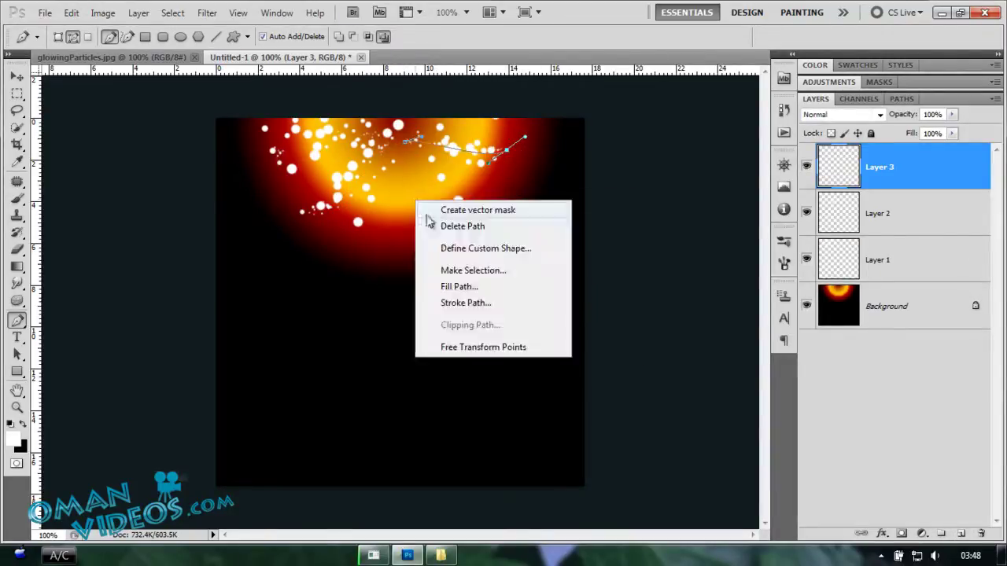
pyautogui.click(464, 226)
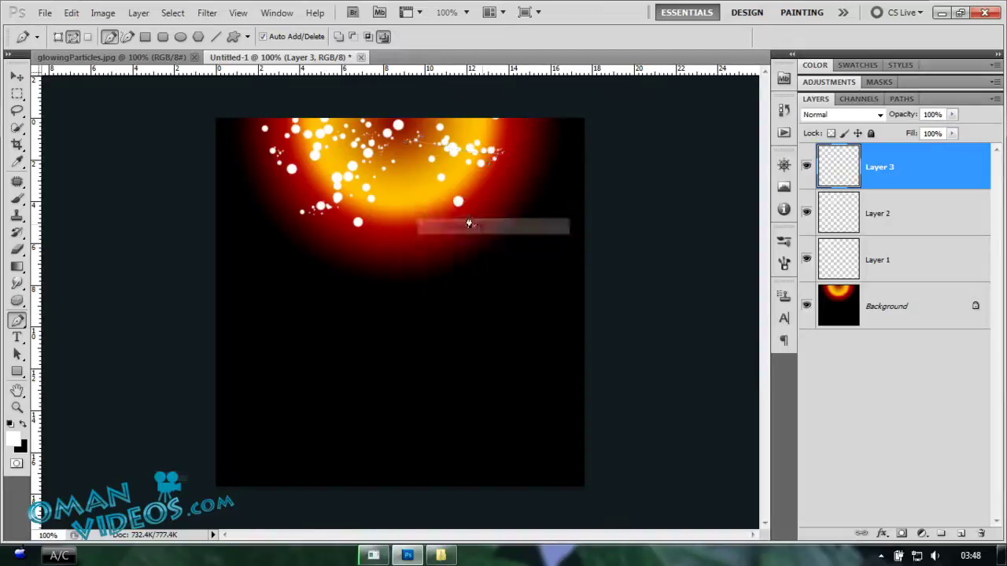
# Step: Add Layer 4 below Layer 3 and draw a downward curved path near the centre, shortening its end
pyautogui.click(961, 534)
pyautogui.moveTo(899, 180); pyautogui.dragTo(901, 237)
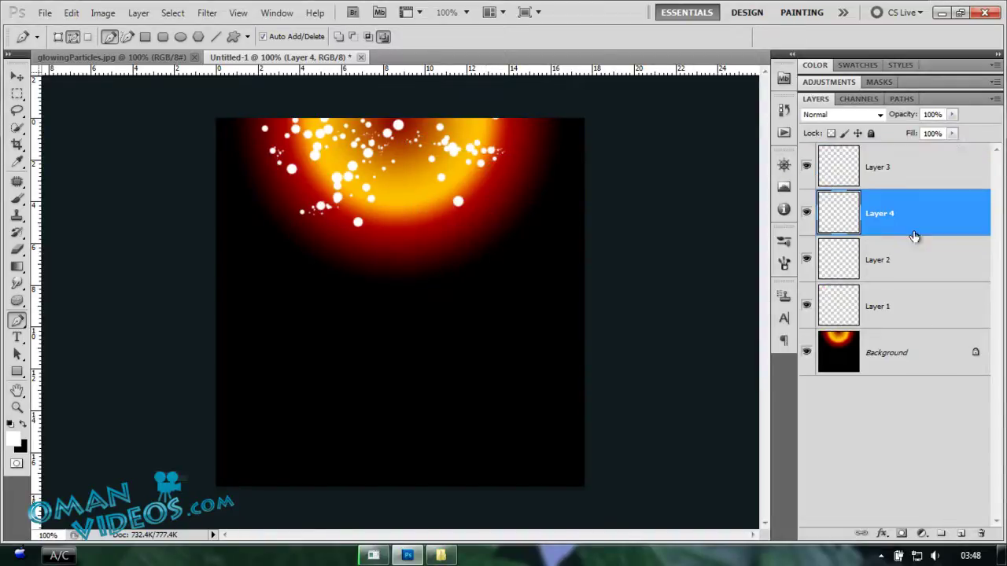
pyautogui.moveTo(402, 155); pyautogui.dragTo(410, 172)
pyautogui.moveTo(419, 230); pyautogui.dragTo(406, 273)
pyautogui.keyDown('ctrl'); pyautogui.click(407, 277); pyautogui.keyUp('ctrl')
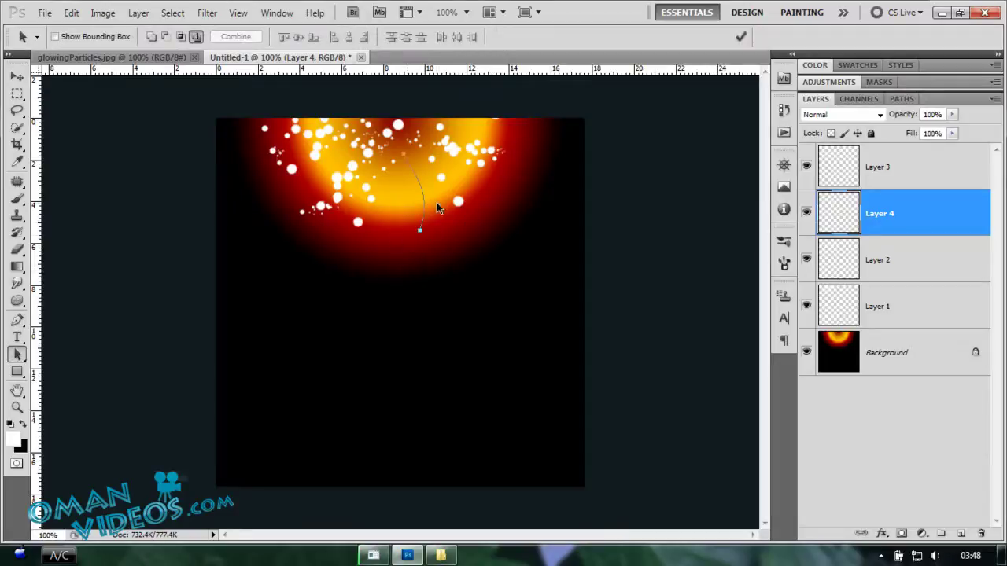
pyautogui.click(17, 354)
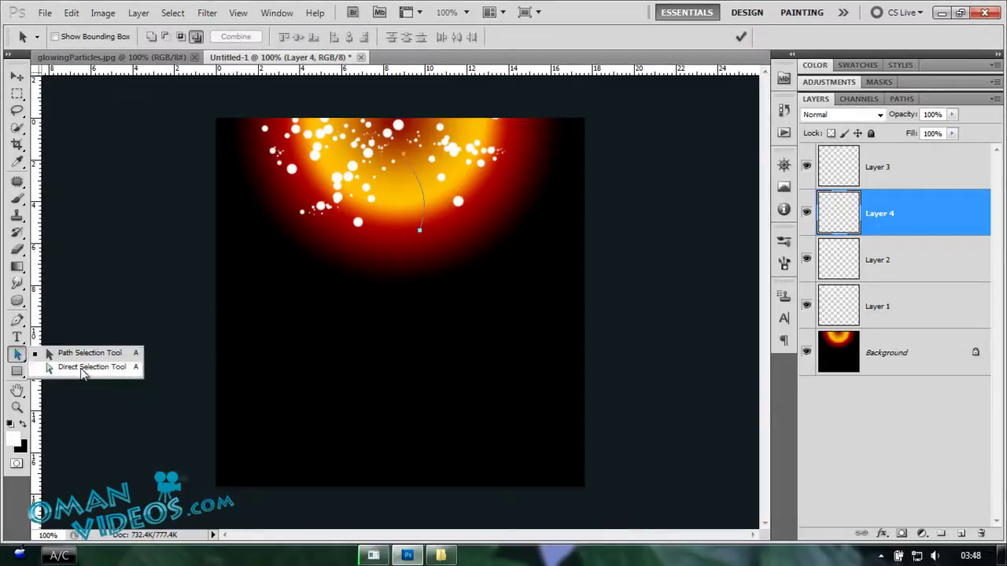
pyautogui.click(87, 366)
pyautogui.click(419, 230)
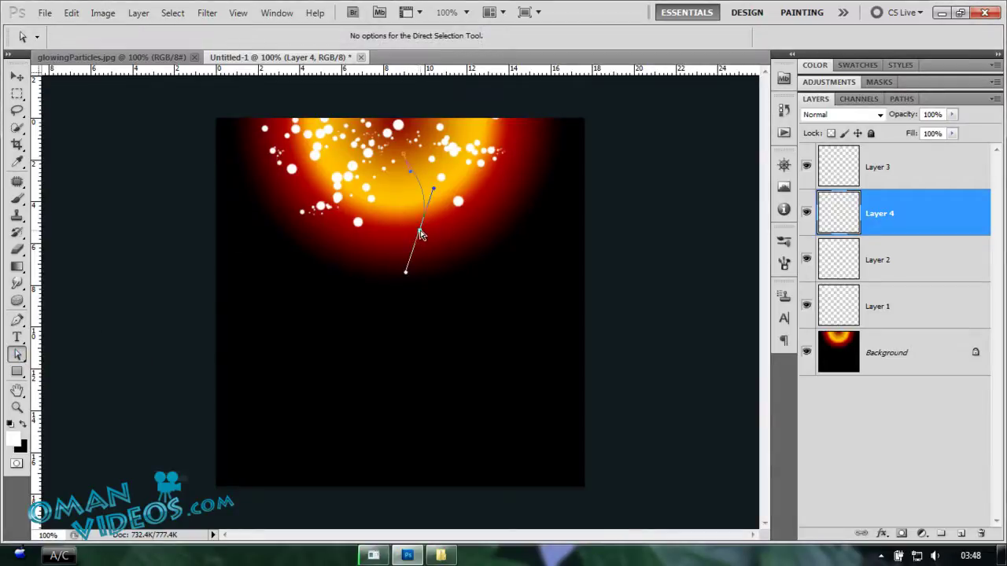
pyautogui.moveTo(406, 275); pyautogui.dragTo(412, 258)
# Step: Stroke the centre path with the brush, delete it, and make Layer 3 active
pyautogui.press('p')
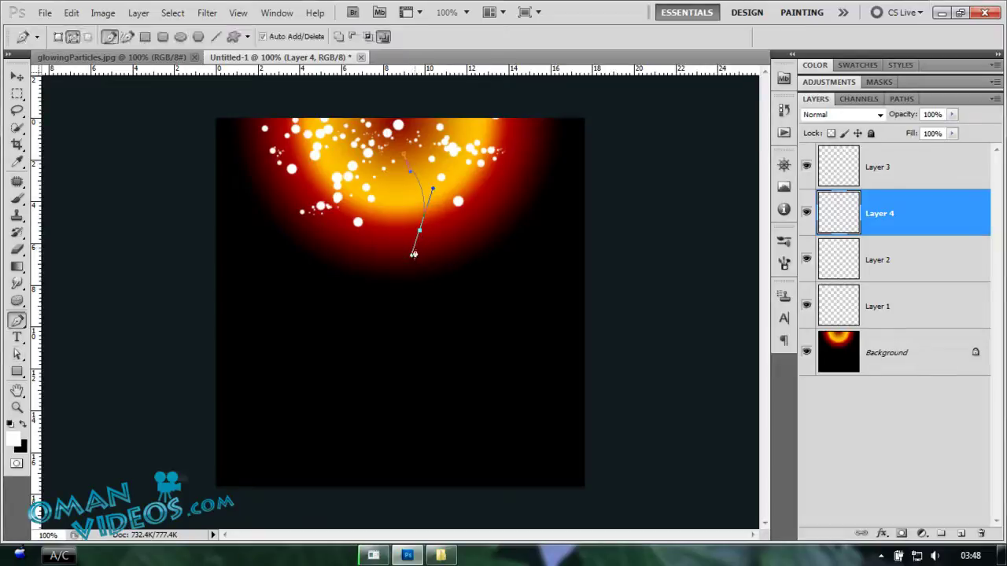
pyautogui.rightClick(456, 221)
pyautogui.click(479, 317)
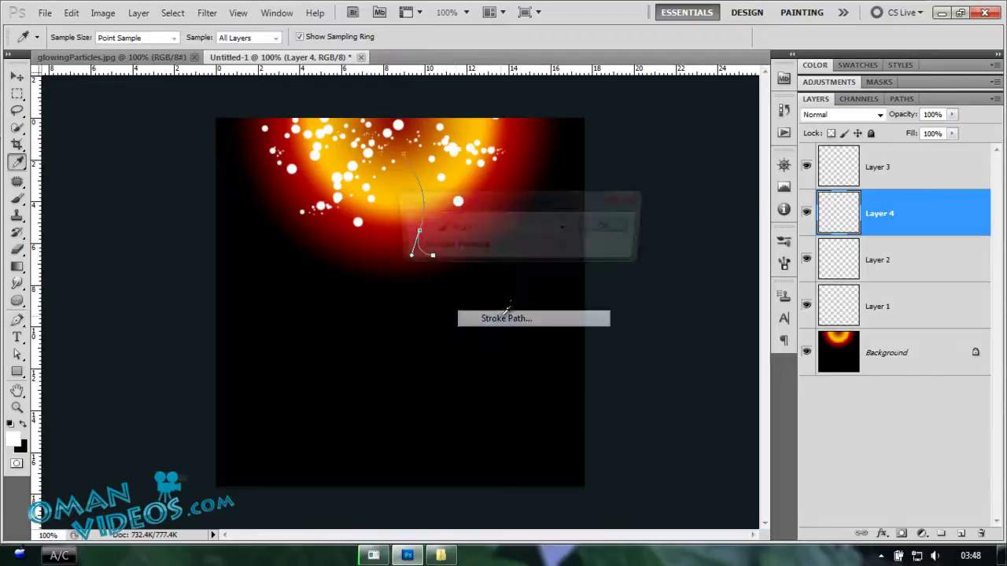
pyautogui.click(599, 231)
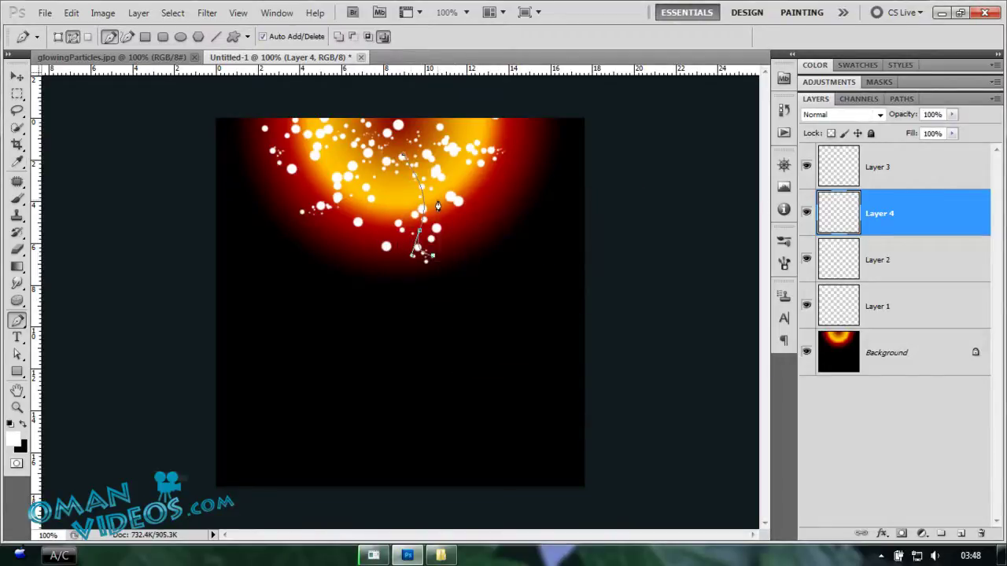
pyautogui.rightClick(437, 200)
pyautogui.click(565, 65)
pyautogui.press('Return')
pyautogui.click(912, 173)
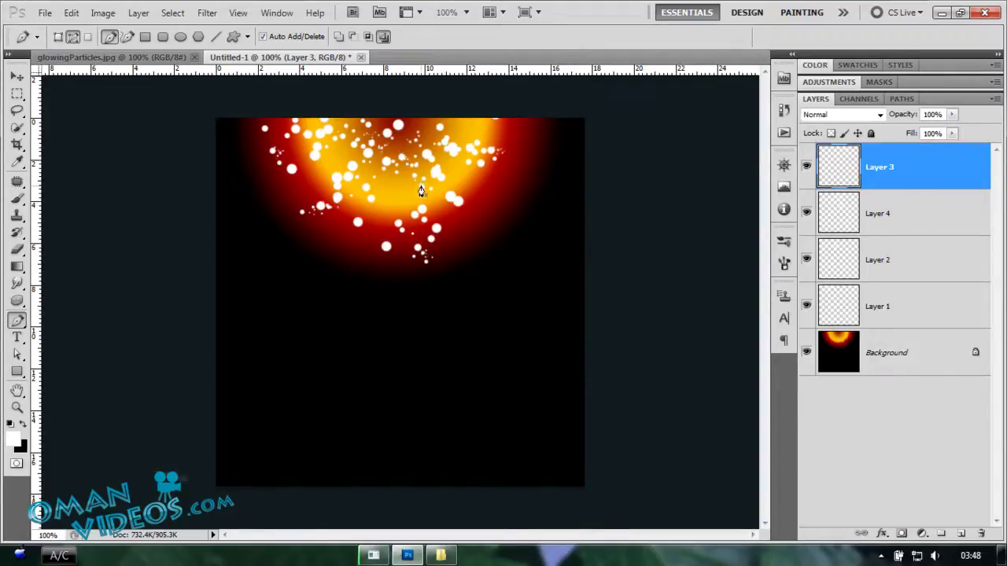
# Step: Shrink the brush to 7 px and add a new Layer 5
pyautogui.press('b')
pyautogui.click(76, 38)
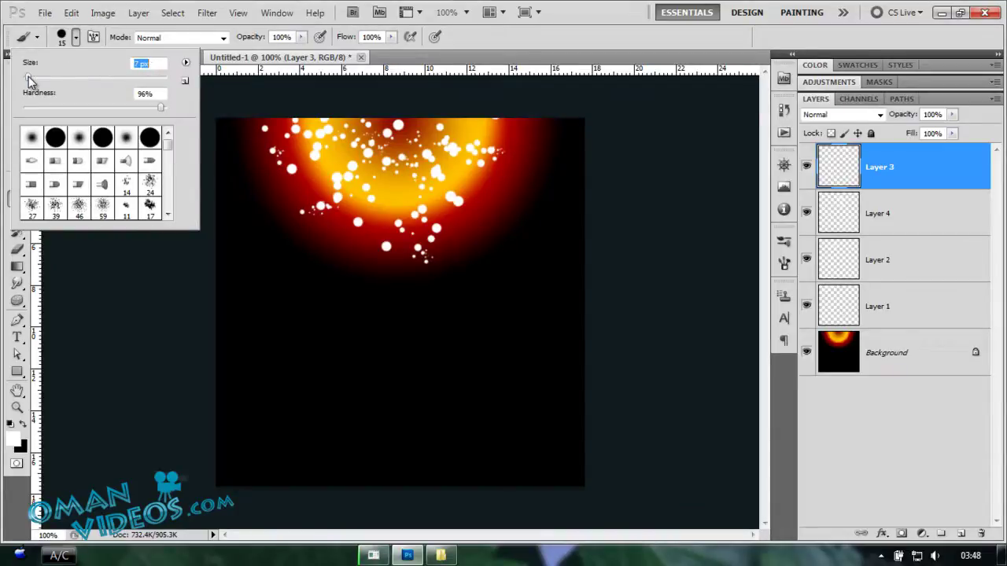
pyautogui.press('Return')
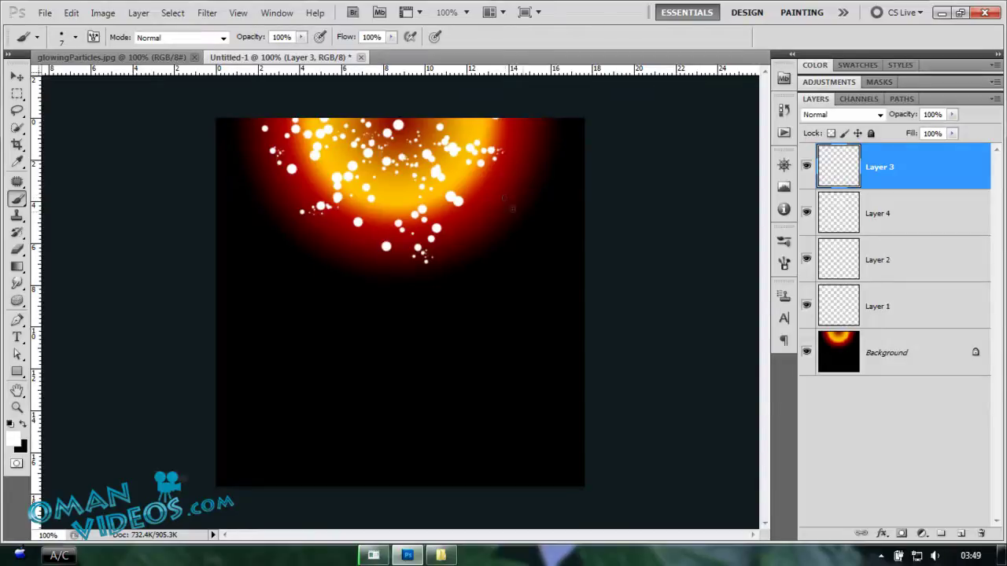
pyautogui.click(961, 533)
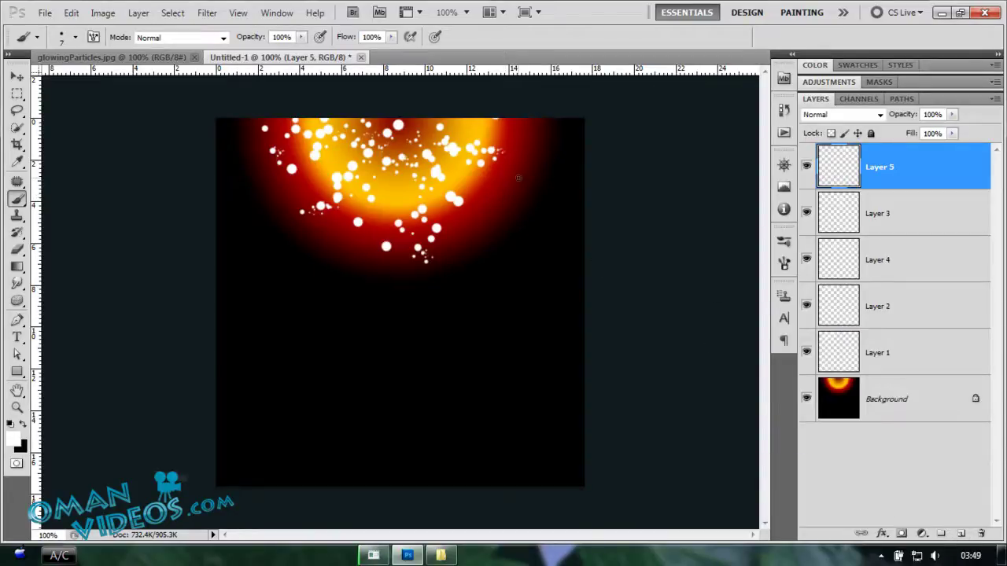
# Step: Stroke a curved path on the glow's right side with smaller particle dots, deleting the path afterwards
pyautogui.press('p')
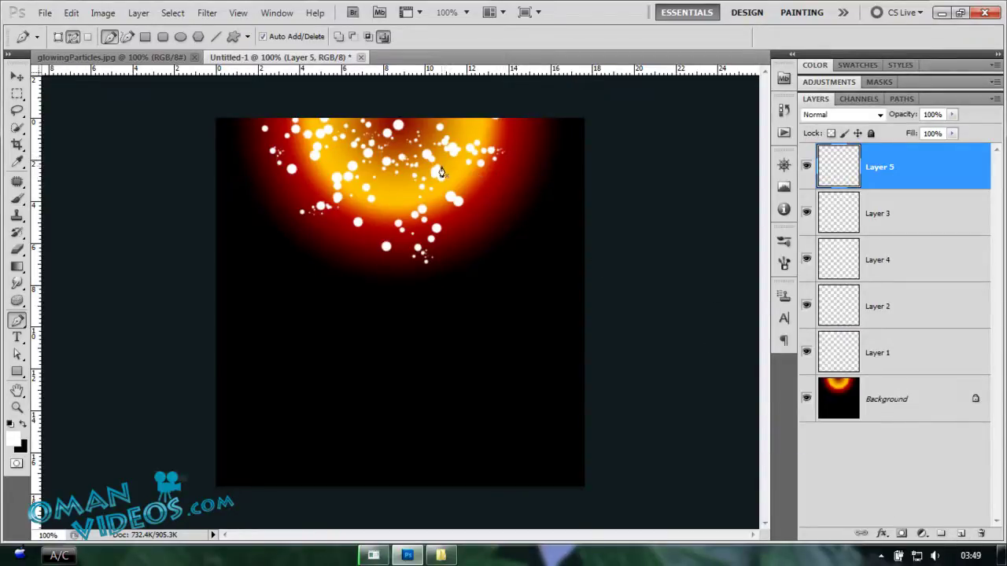
pyautogui.moveTo(521, 195); pyautogui.dragTo(539, 189)
pyautogui.rightClick(515, 175)
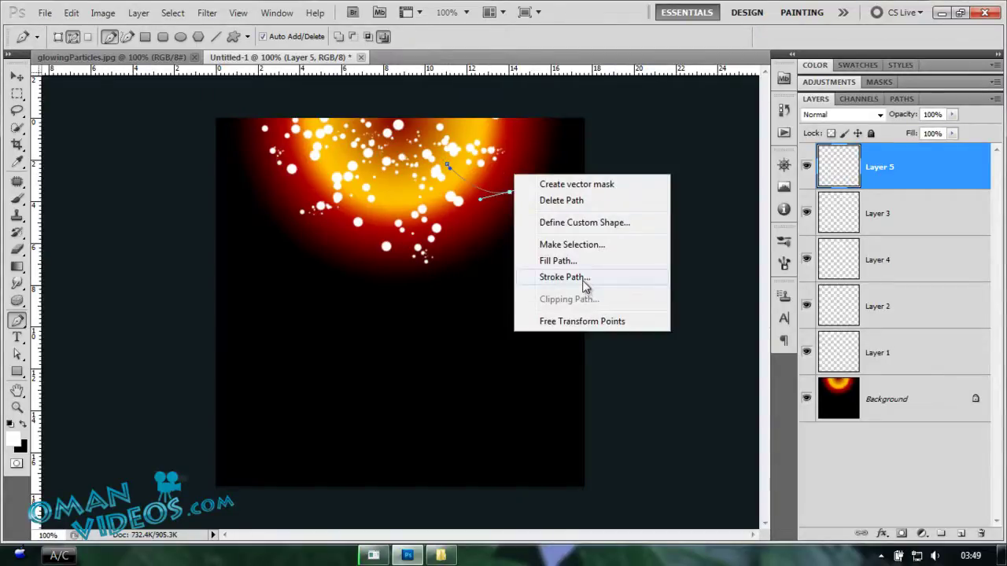
pyautogui.click(583, 278)
pyautogui.click(604, 227)
pyautogui.rightClick(454, 192)
pyautogui.click(500, 217)
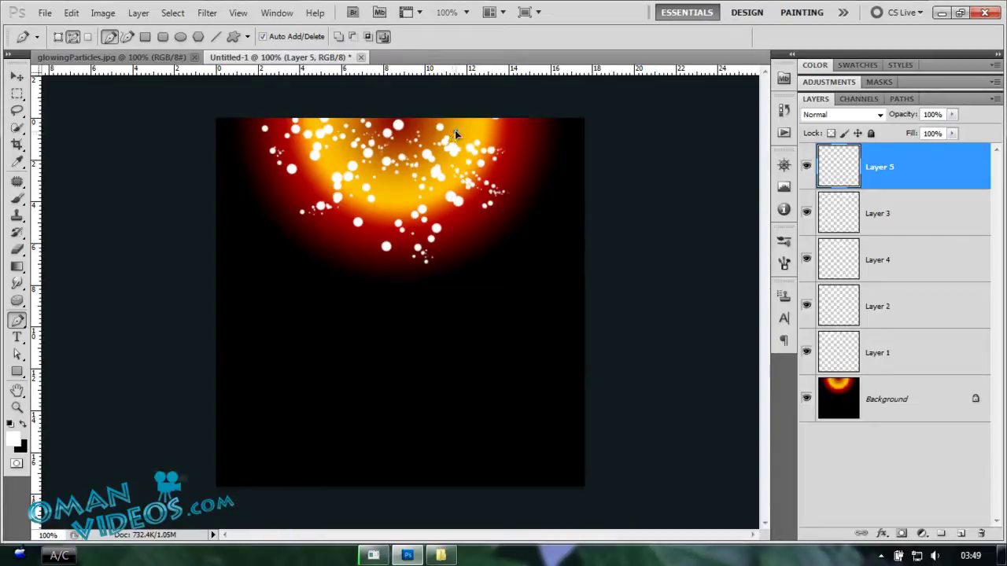
pyautogui.rightClick(505, 189)
pyautogui.click(532, 288)
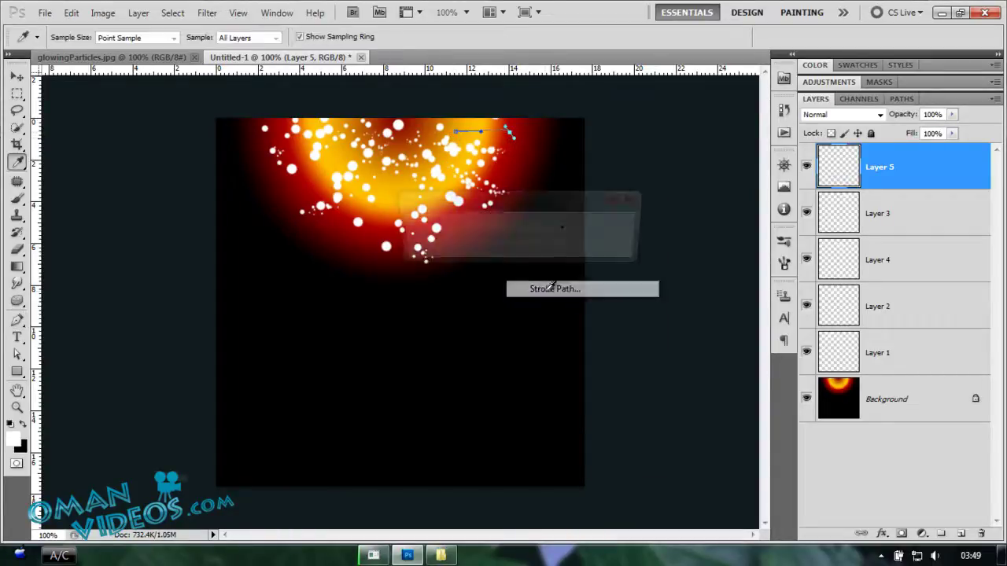
pyautogui.rightClick(411, 182)
pyautogui.click(462, 208)
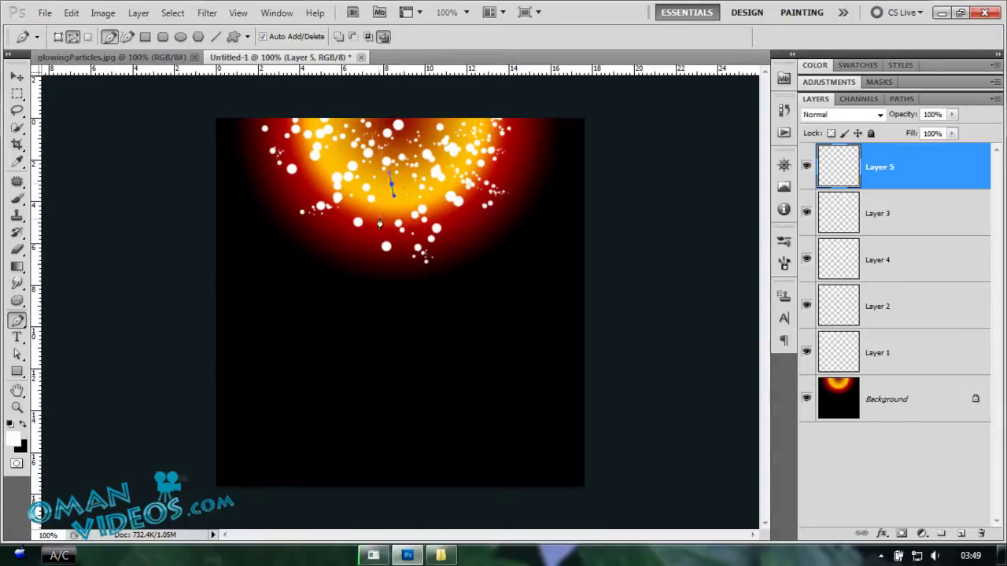
# Step: Stroke a curved path through the glow with particles and delete it
pyautogui.moveTo(344, 245); pyautogui.dragTo(312, 243)
pyautogui.rightClick(397, 245)
pyautogui.click(457, 347)
pyautogui.press('Return')
pyautogui.rightClick(412, 181)
pyautogui.click(442, 208)
# Step: Stroke another curved path on the left with particles, then test-move Layer 5 in place
pyautogui.moveTo(329, 171); pyautogui.dragTo(291, 191)
pyautogui.rightClick(378, 199)
pyautogui.click(417, 299)
pyautogui.press('Return')
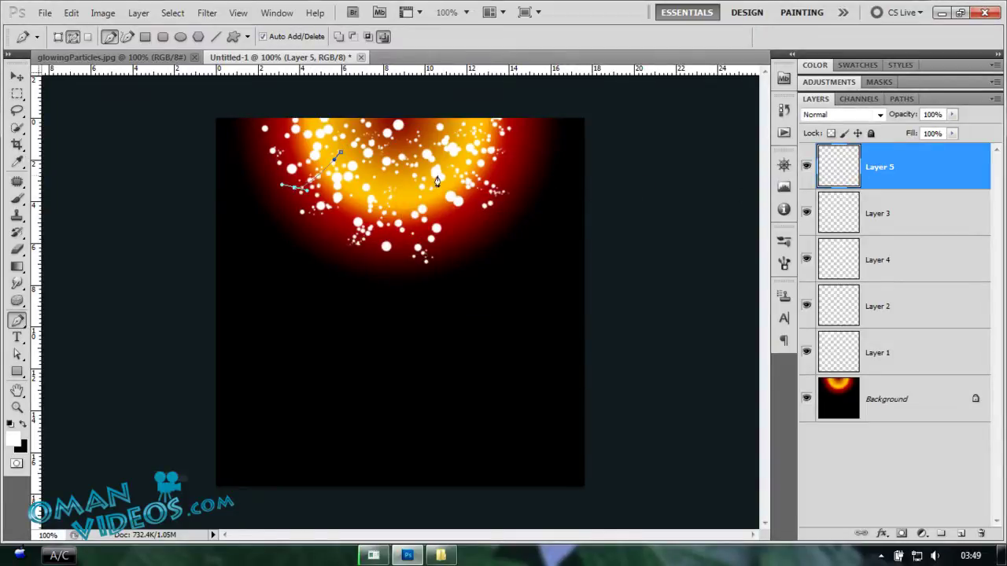
pyautogui.rightClick(437, 180)
pyautogui.click(472, 199)
pyautogui.press('v')
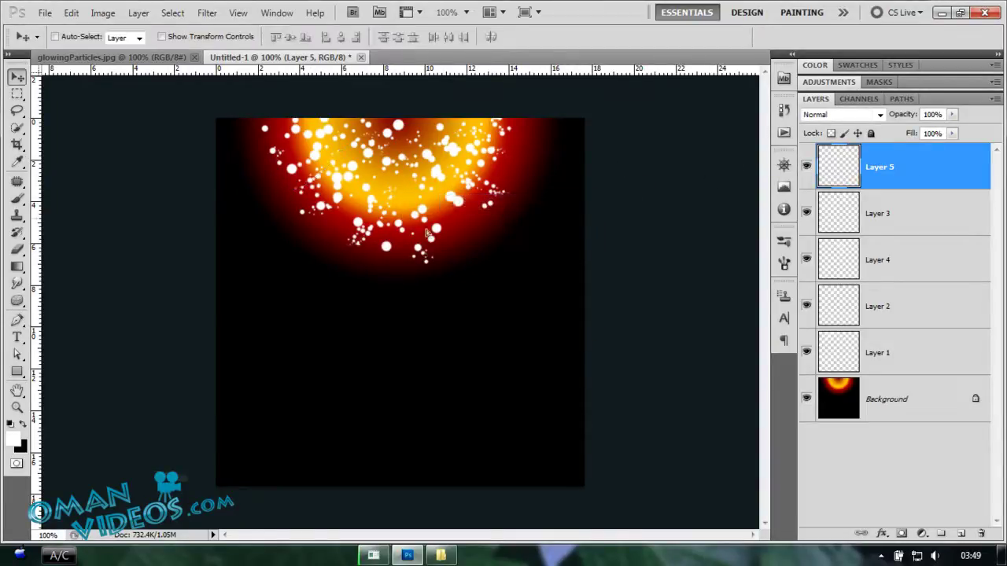
pyautogui.moveTo(429, 240)
pyautogui.mouseDown()
pyautogui.moveTo(427, 288)
pyautogui.moveTo(429, 240)
pyautogui.mouseUp()
# Step: Select Layers 1–5 and group them into a group named 'Particles'
pyautogui.click(897, 214)
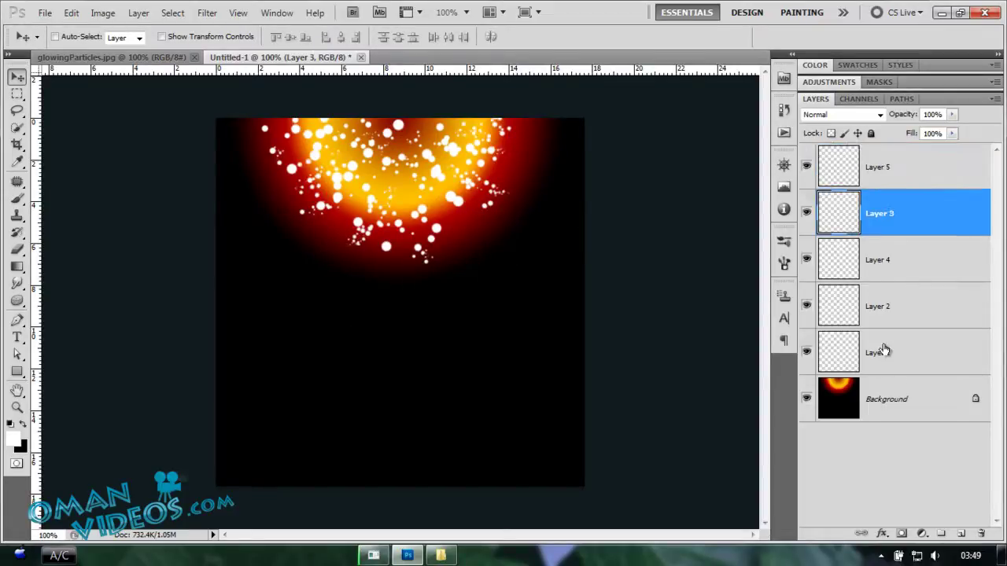
pyautogui.keyDown('shift'); pyautogui.click(885, 348); pyautogui.keyUp('shift')
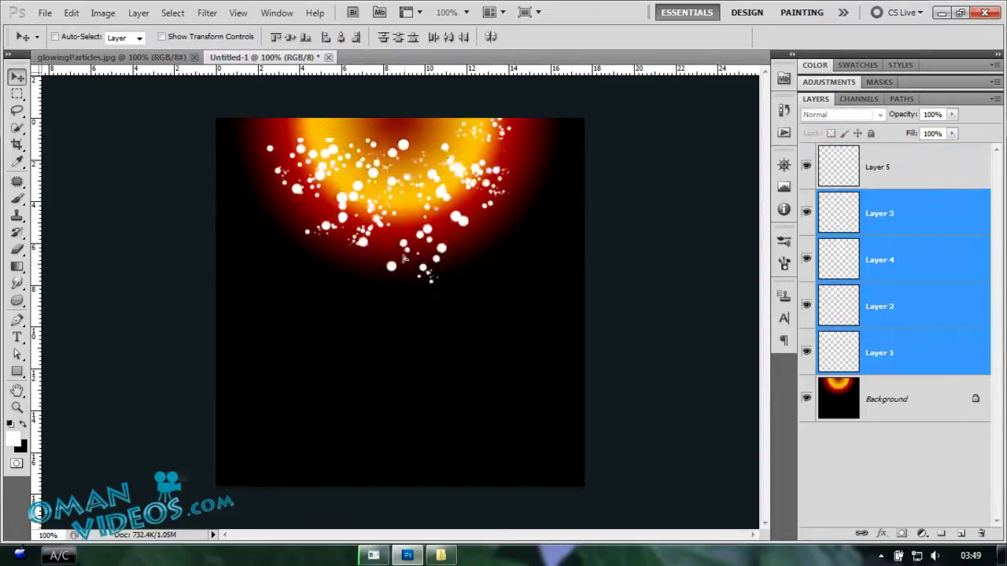
pyautogui.click(912, 363)
pyautogui.keyDown('shift'); pyautogui.click(913, 171); pyautogui.keyUp('shift')
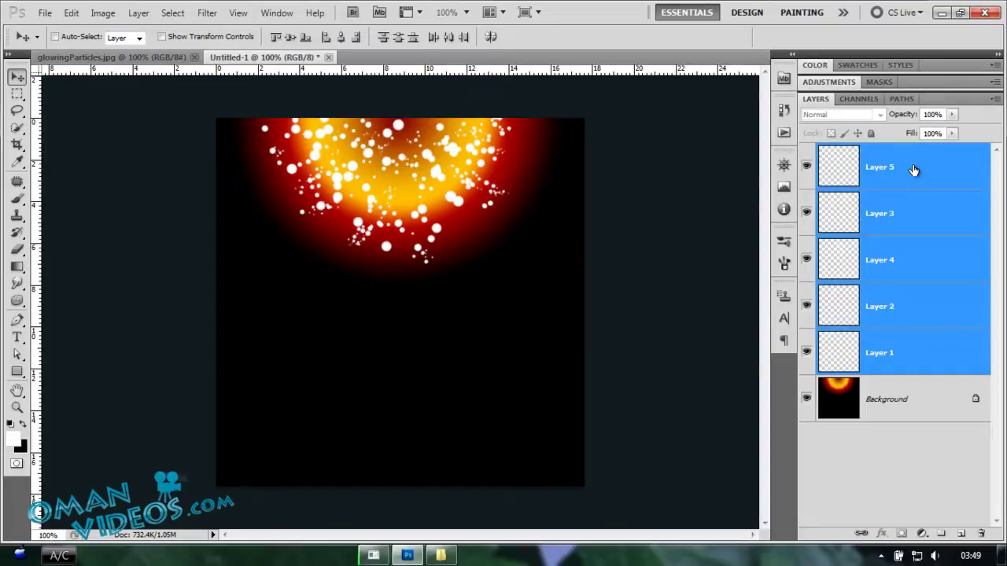
pyautogui.hotkey('ctrl', 'g')
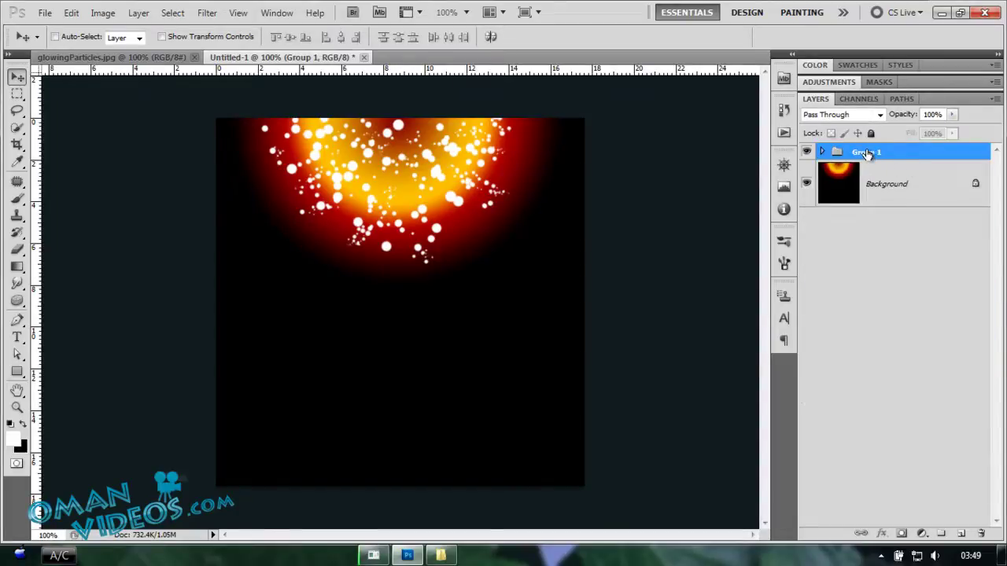
pyautogui.doubleClick(866, 152)
pyautogui.write('Particles')
pyautogui.press('Return')
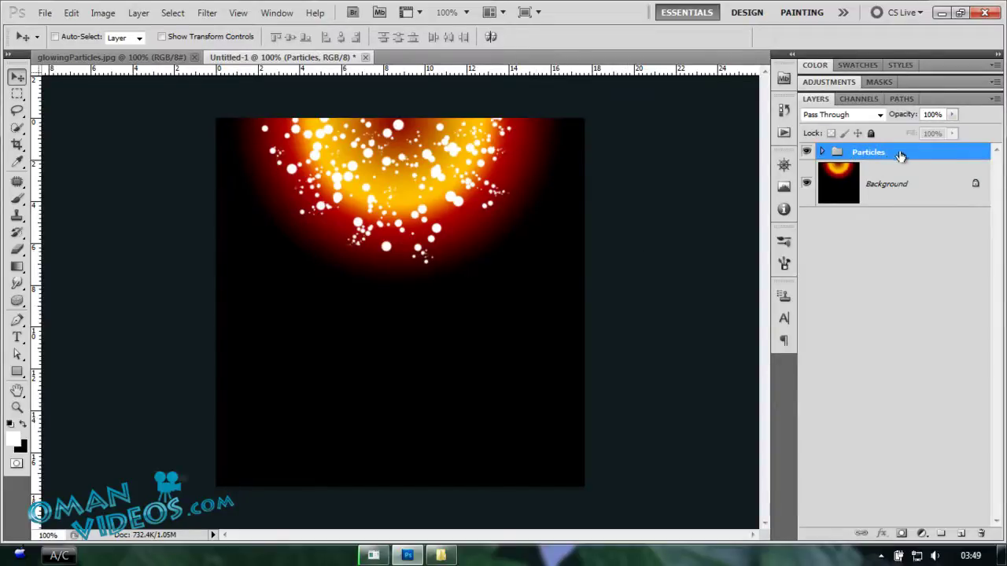
# Step: Duplicate the group as 'Particles copy', hide the original, and merge the copy into one layer
pyautogui.rightClick(938, 155)
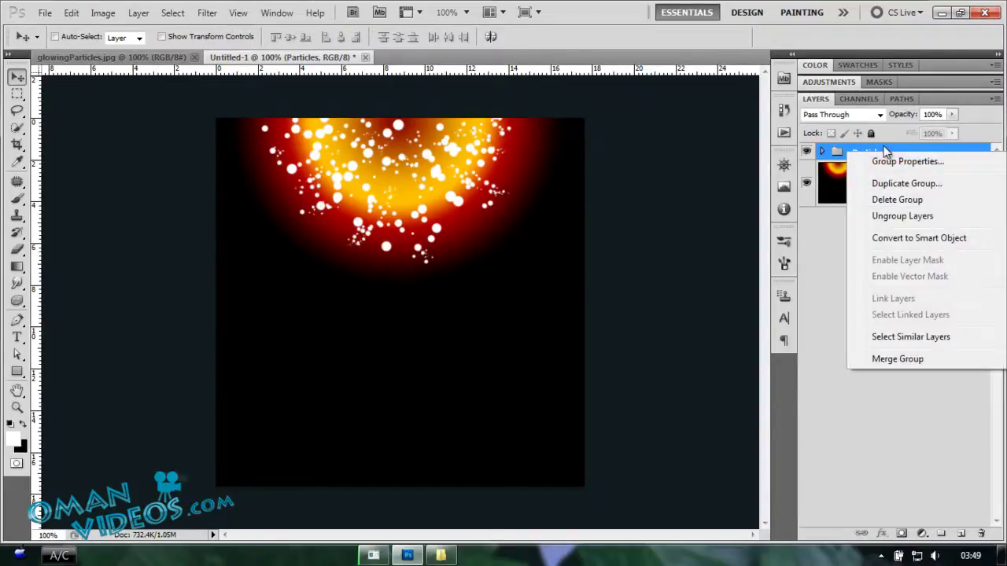
pyautogui.click(925, 189)
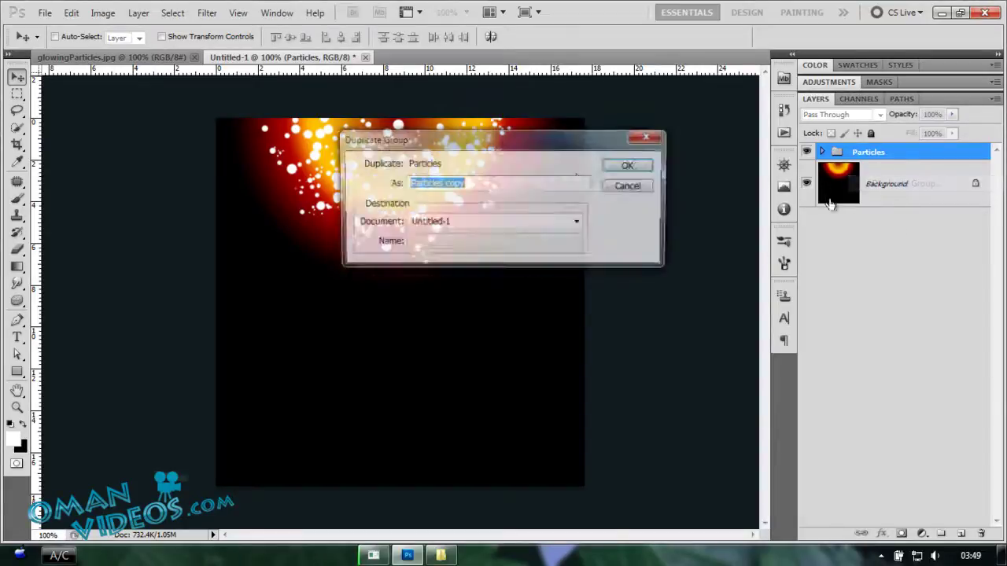
pyautogui.click(630, 166)
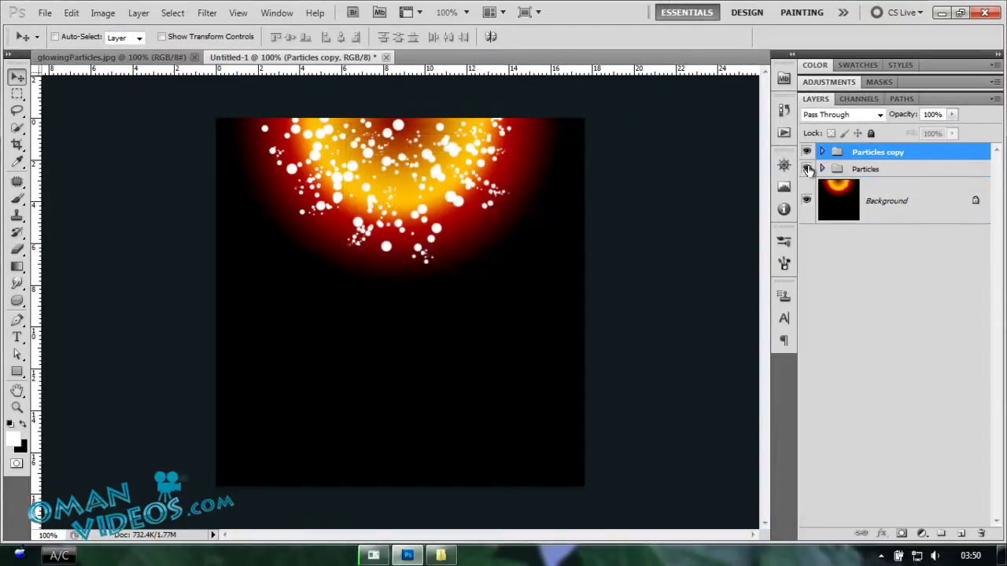
pyautogui.click(806, 170)
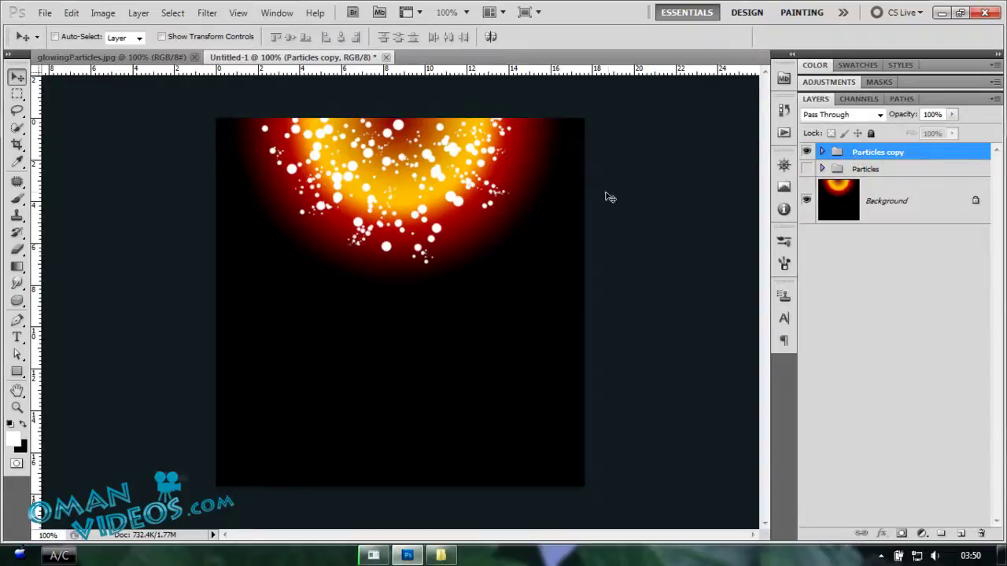
pyautogui.hotkey('ctrl', 'e')
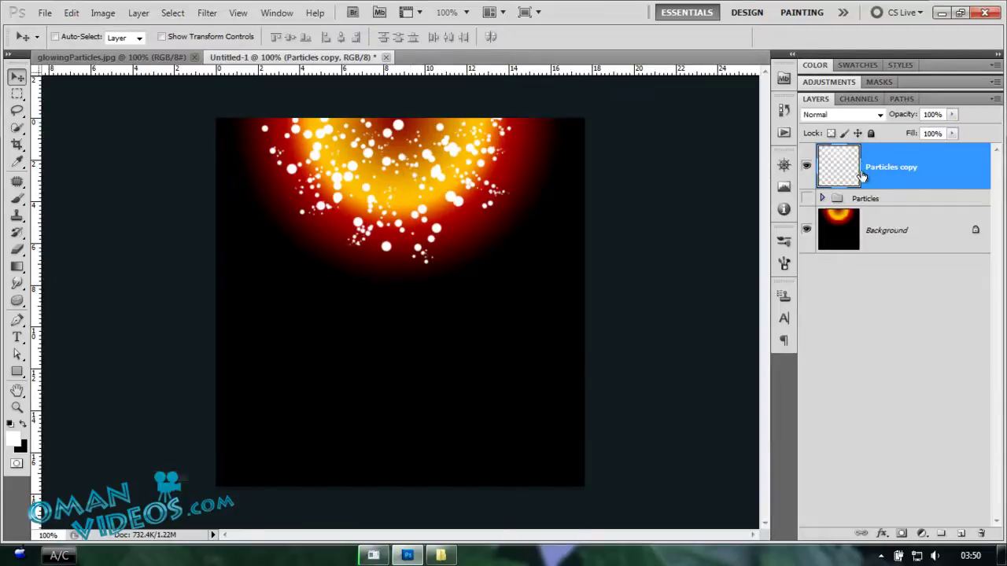
pyautogui.moveTo(408, 165); pyautogui.dragTo(408, 326)
pyautogui.hotkey('ctrl', 'z')
# Step: Add an Overlay outer glow to Particles copy with 100% opacity, spread 7 and size 16 px
pyautogui.press('z')
pyautogui.click(371, 162)
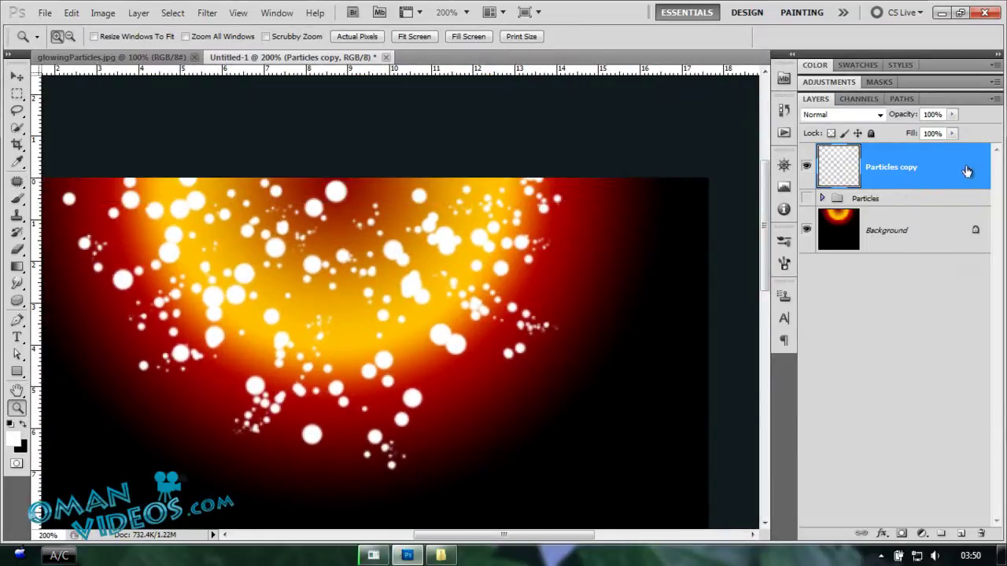
pyautogui.doubleClick(966, 175)
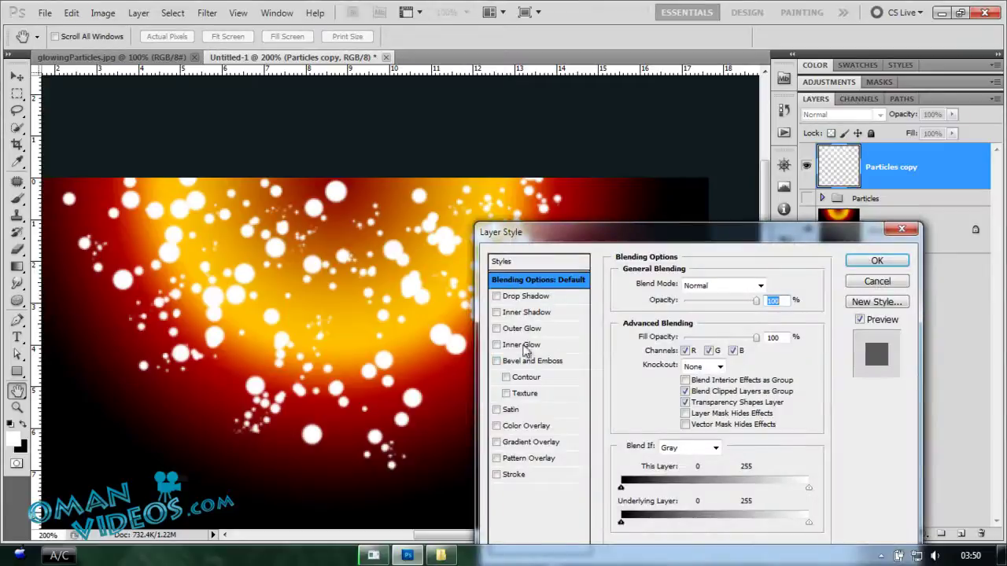
pyautogui.click(497, 329)
pyautogui.click(686, 284)
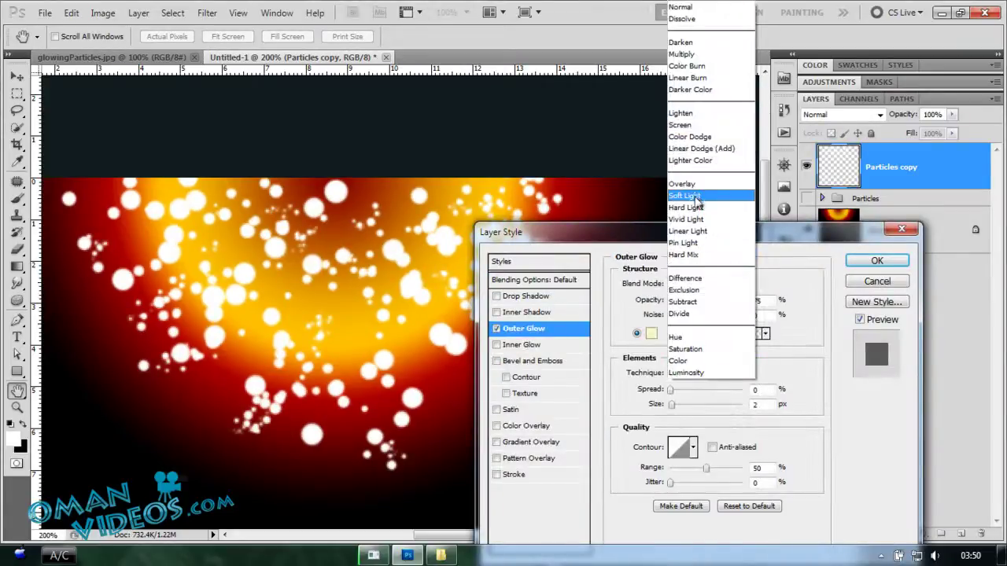
pyautogui.click(682, 184)
pyautogui.moveTo(724, 301); pyautogui.dragTo(744, 305)
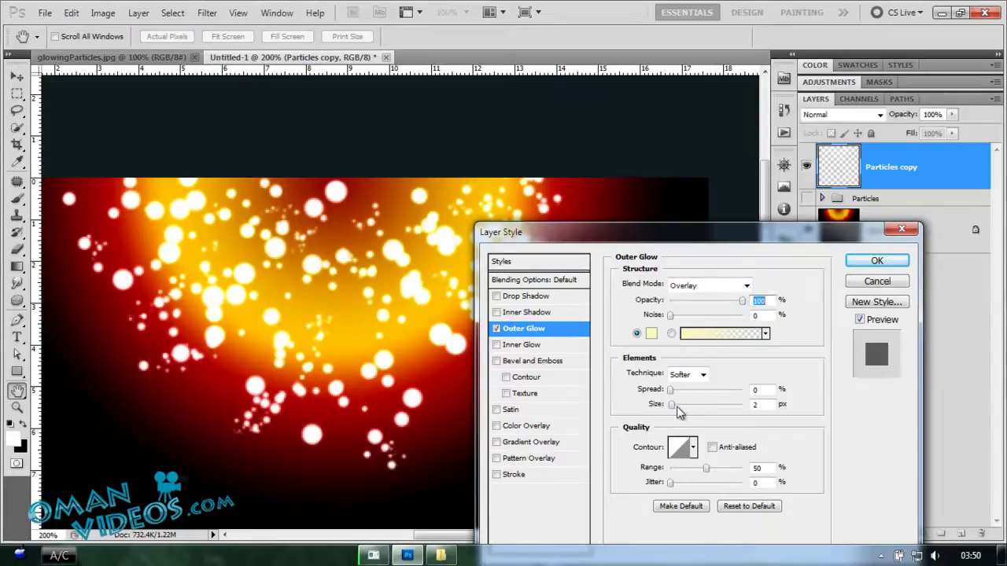
pyautogui.moveTo(672, 405)
pyautogui.mouseDown()
pyautogui.moveTo(681, 398)
pyautogui.moveTo(681, 411)
pyautogui.mouseUp()
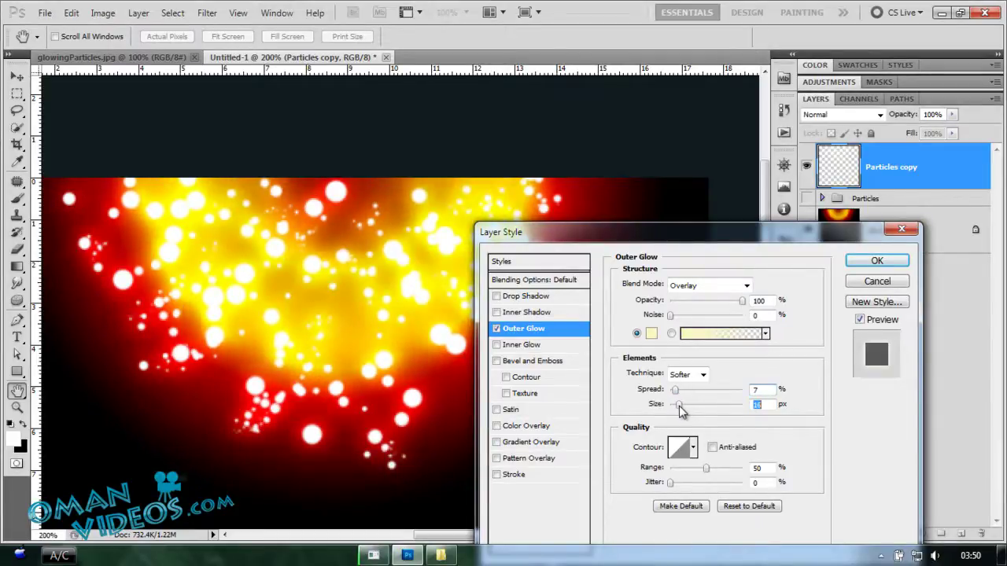
pyautogui.click(877, 260)
pyautogui.press('z')
pyautogui.click(393, 289)
pyautogui.keyDown('alt'); pyautogui.click(394, 290); pyautogui.keyUp('alt')
pyautogui.keyDown('alt'); pyautogui.click(394, 289); pyautogui.keyUp('alt')
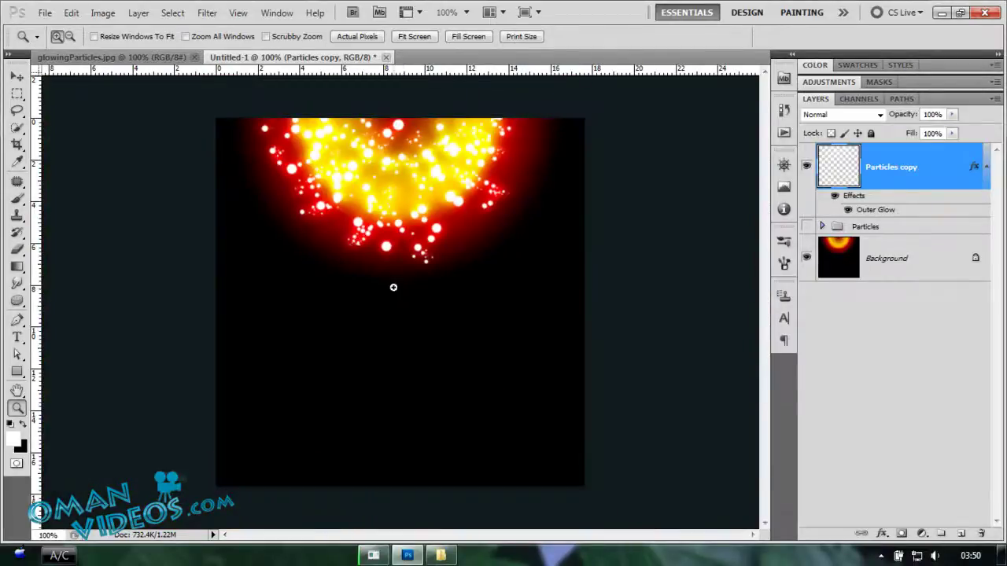
# Step: Duplicate the Particles copy layer as Particles copy 2
pyautogui.press('v')
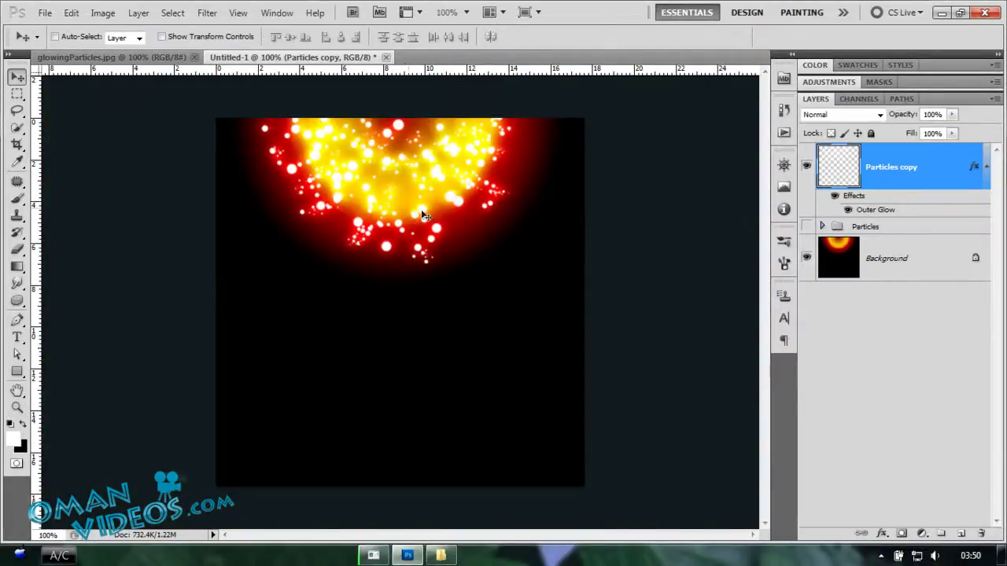
pyautogui.click(987, 167)
pyautogui.rightClick(932, 162)
pyautogui.click(915, 219)
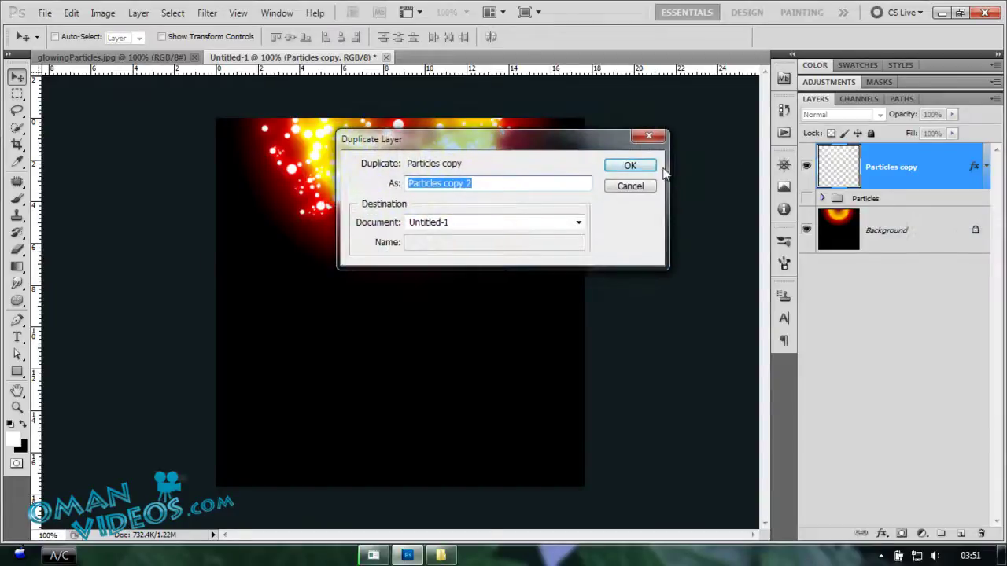
pyautogui.click(635, 167)
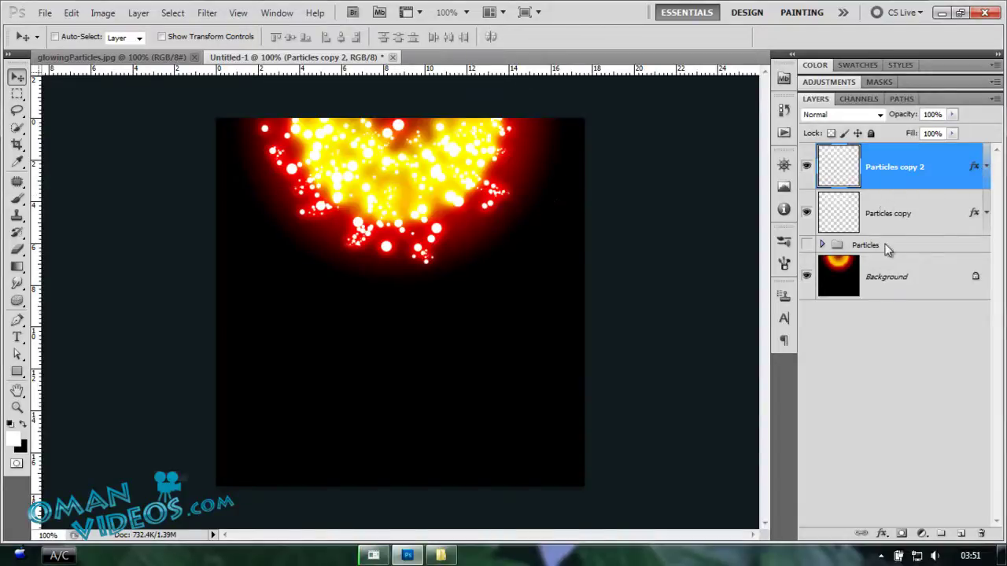
# Step: Merge Particles copy 2 with a new empty Layer 6 to bake in its glow
pyautogui.keyDown('ctrl'); pyautogui.click(960, 533); pyautogui.keyUp('ctrl')
pyautogui.click(913, 169)
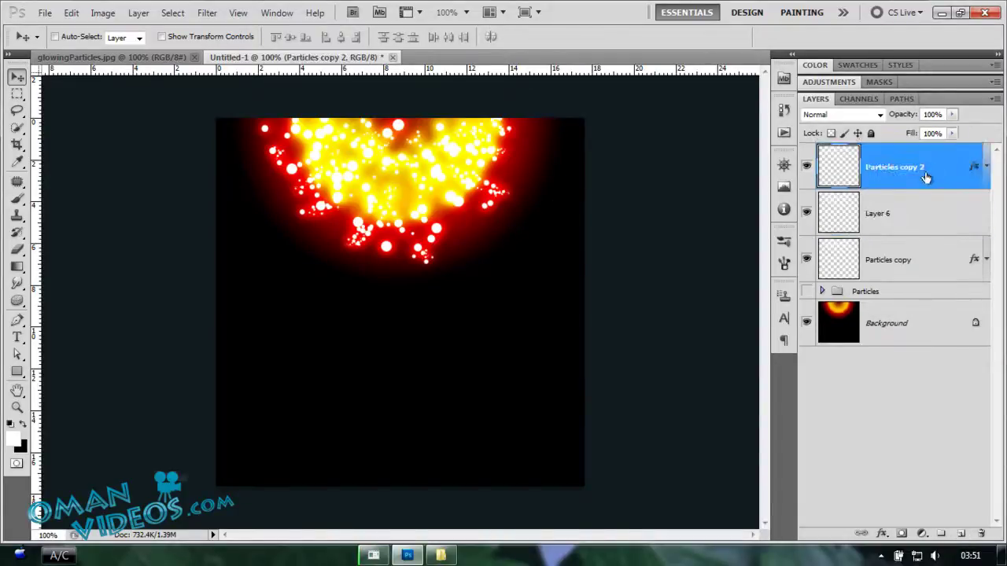
pyautogui.keyDown('shift'); pyautogui.click(921, 216); pyautogui.keyUp('shift')
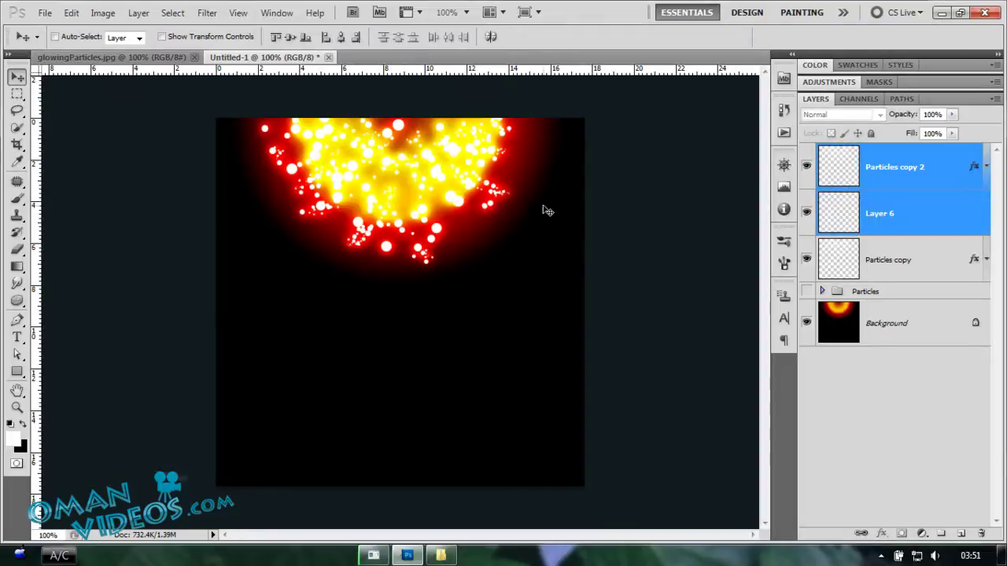
pyautogui.hotkey('ctrl', 'e')
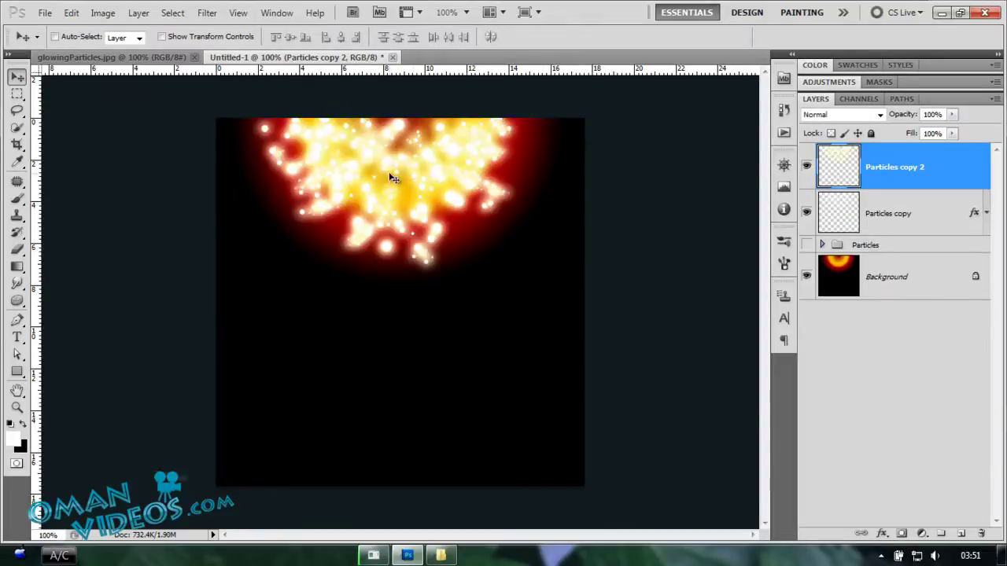
# Step: Set Particles copy 2 to Overlay, rotate it by -15°, and lower its opacity to about 18%
pyautogui.click(825, 117)
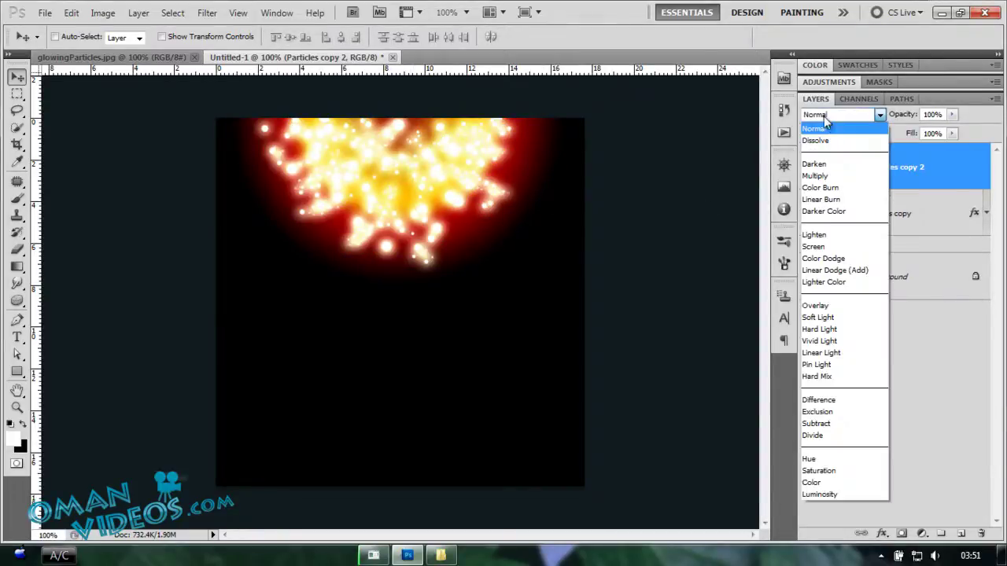
pyautogui.click(819, 306)
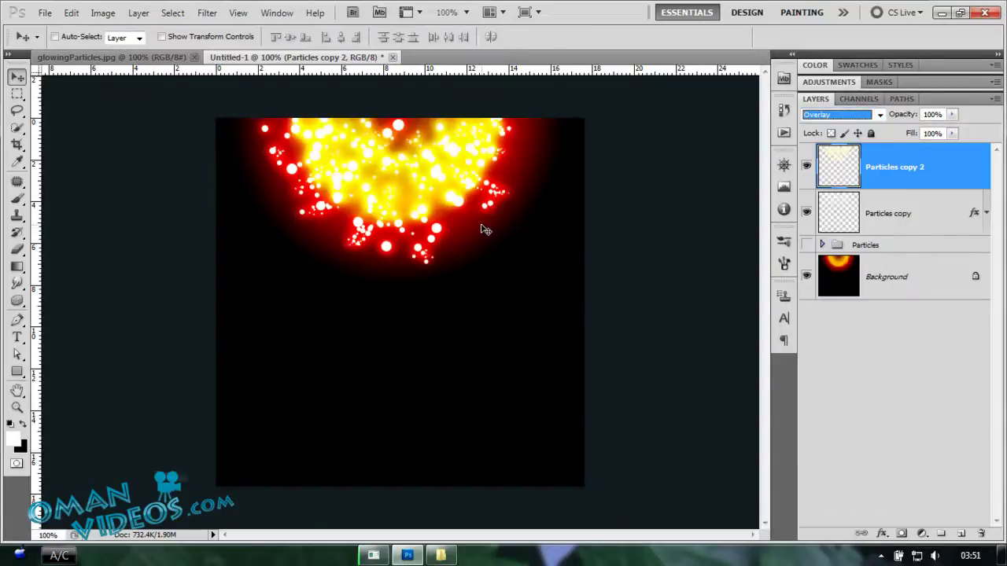
pyautogui.moveTo(907, 116)
pyautogui.mouseDown()
pyautogui.moveTo(867, 116)
pyautogui.moveTo(896, 118)
pyautogui.mouseUp()
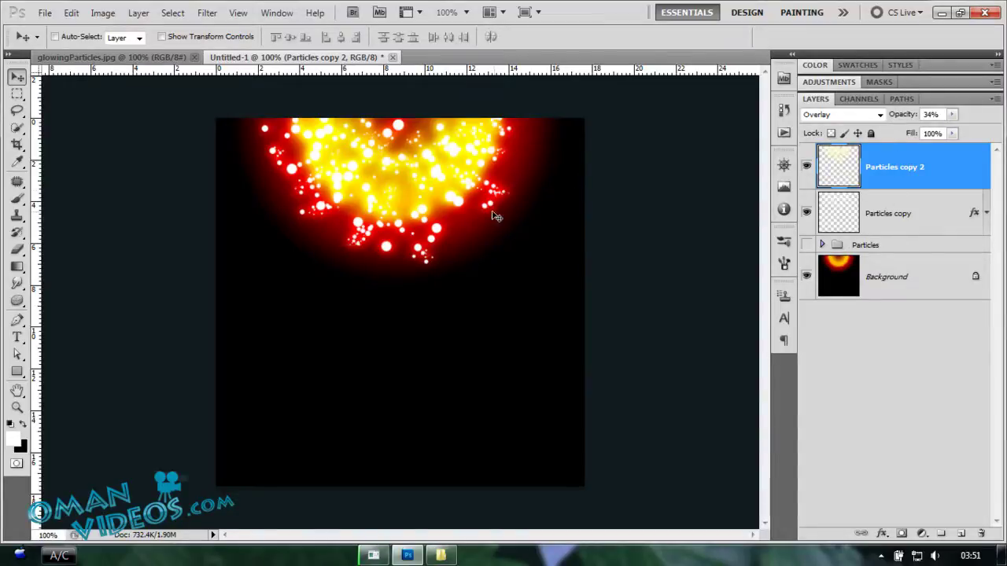
pyautogui.hotkey('ctrl', 't')
pyautogui.moveTo(566, 151); pyautogui.dragTo(549, 128)
pyautogui.press('Return')
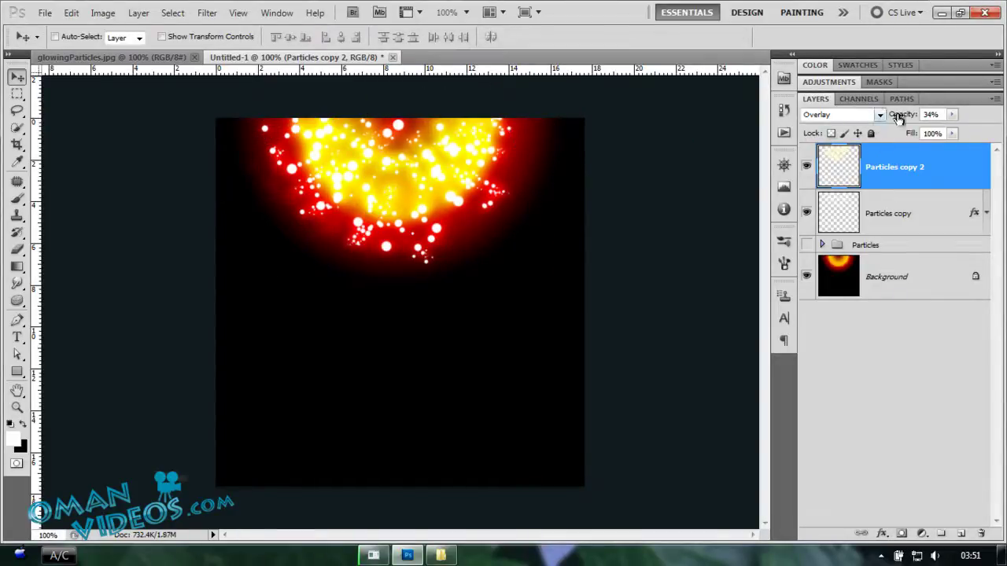
pyautogui.moveTo(905, 116); pyautogui.dragTo(894, 117)
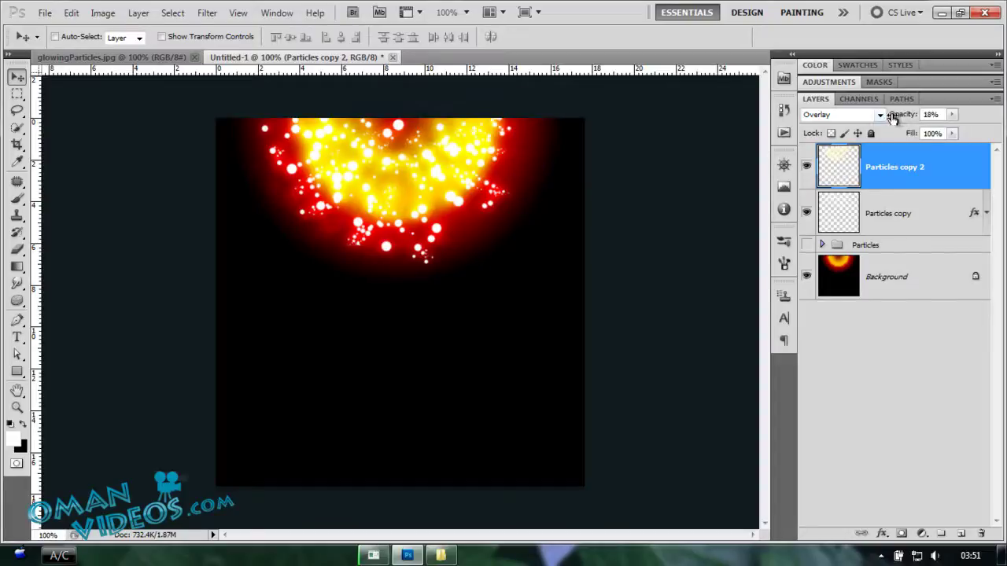
# Step: Set Particles copy to Overlay blending at 54% opacity
pyautogui.click(909, 228)
pyautogui.click(843, 116)
pyautogui.click(826, 306)
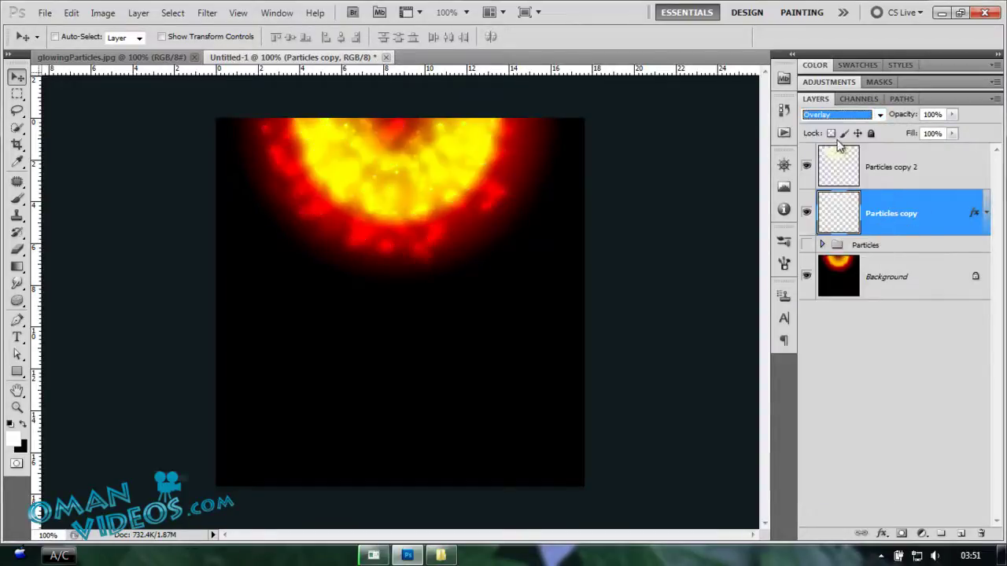
pyautogui.moveTo(901, 114); pyautogui.dragTo(875, 122)
pyautogui.keyDown('ctrl'); pyautogui.click(423, 203); pyautogui.keyUp('ctrl')
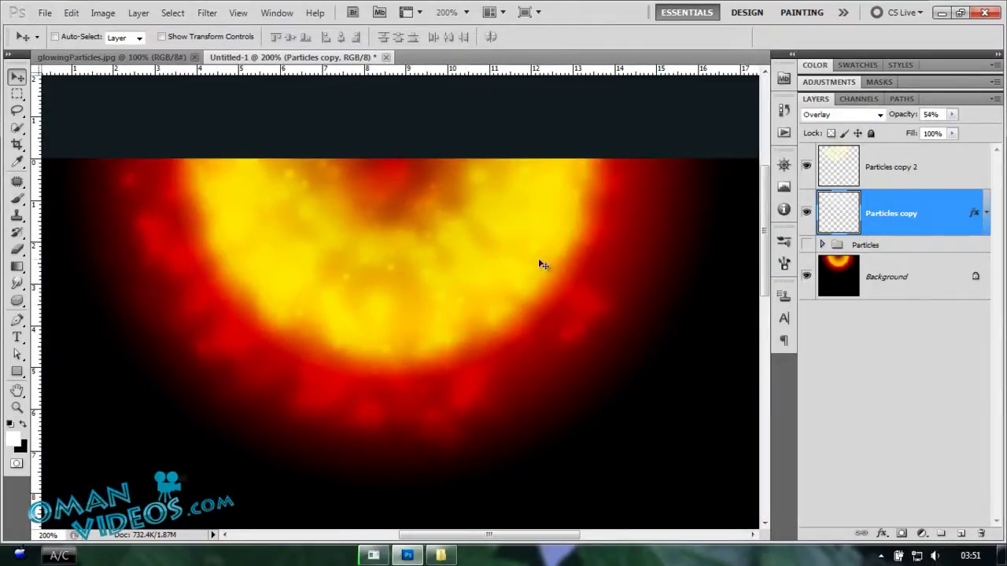
# Step: Delete Particles copy 2 and return Particles copy to Normal blending at 100% opacity
pyautogui.click(938, 166)
pyautogui.press('Delete')
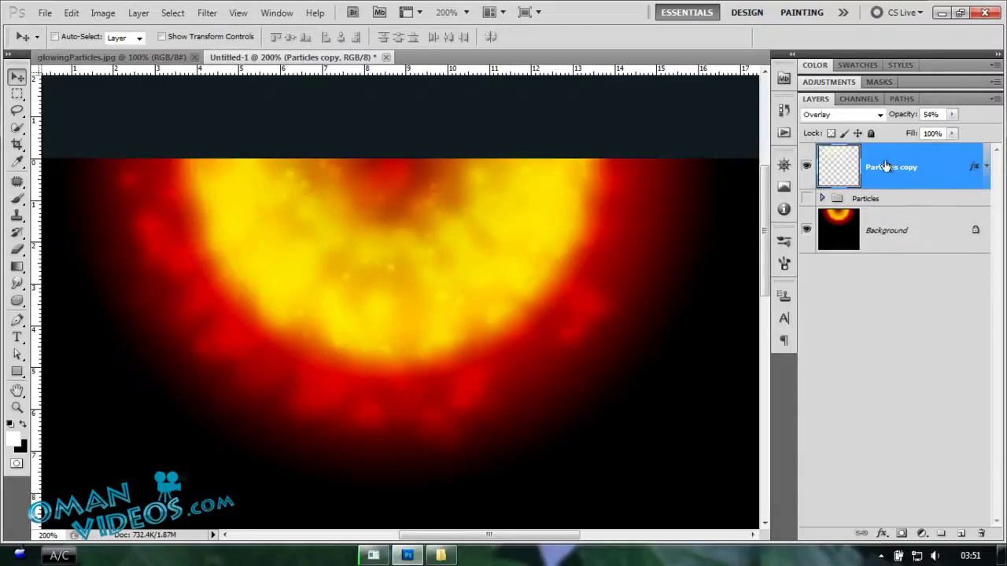
pyautogui.click(842, 114)
pyautogui.click(826, 126)
pyautogui.press('0')
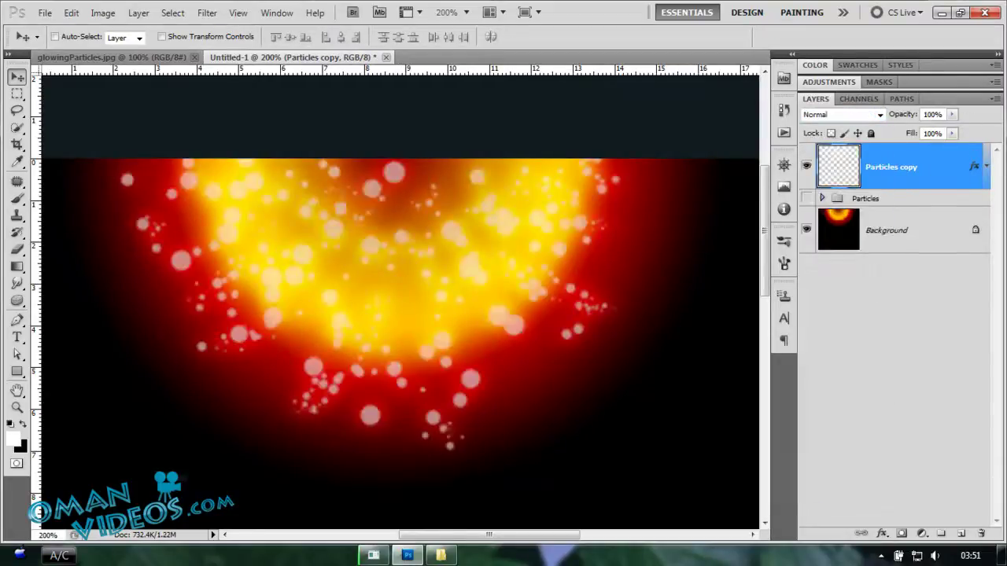
# Step: Give Particles copy a Color Dodge outer glow with spread 3, size 7, and about 70% opacity
pyautogui.doubleClick(928, 180)
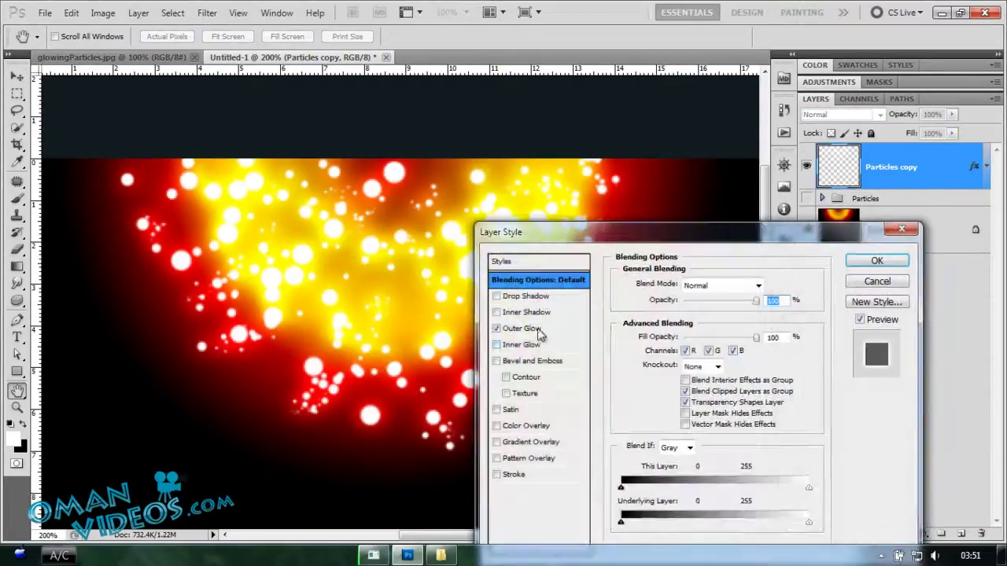
pyautogui.click(540, 330)
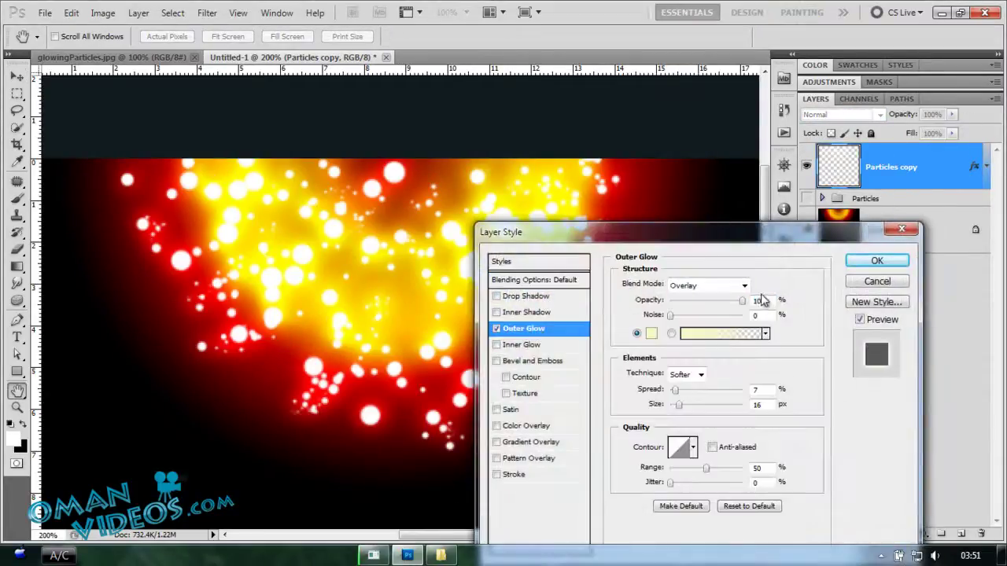
pyautogui.click(709, 285)
pyautogui.click(690, 137)
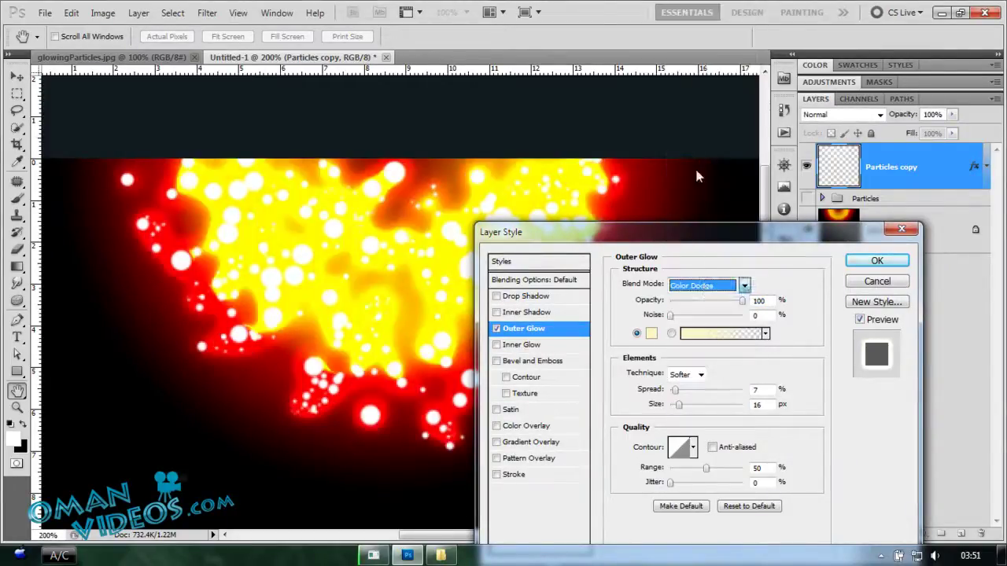
pyautogui.moveTo(679, 392); pyautogui.dragTo(682, 407)
pyautogui.moveTo(740, 301); pyautogui.dragTo(700, 302)
pyautogui.click(877, 261)
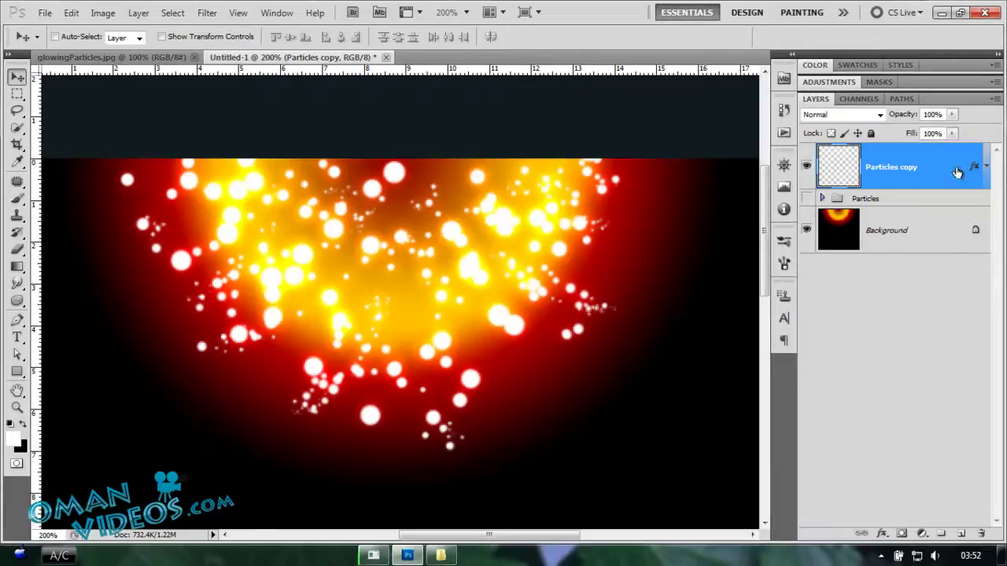
# Step: Duplicate Particles copy, merge it into a plain Layer 6, set Overlay at 57%, and rotate it counter-clockwise
pyautogui.hotkey('ctrl', 'j')
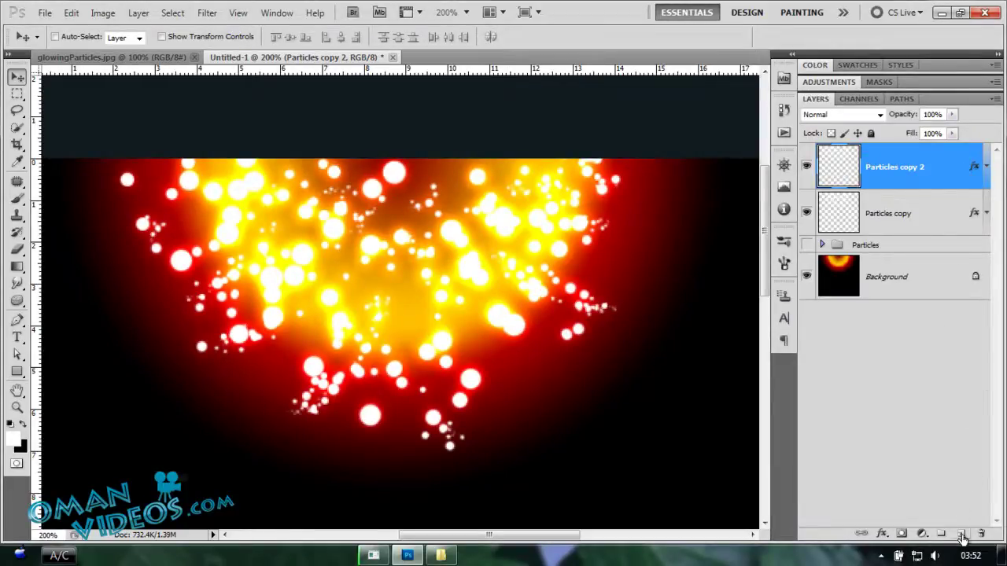
pyautogui.keyDown('ctrl'); pyautogui.click(961, 535); pyautogui.keyUp('ctrl')
pyautogui.click(918, 170)
pyautogui.hotkey('ctrl', 'e')
pyautogui.click(845, 117)
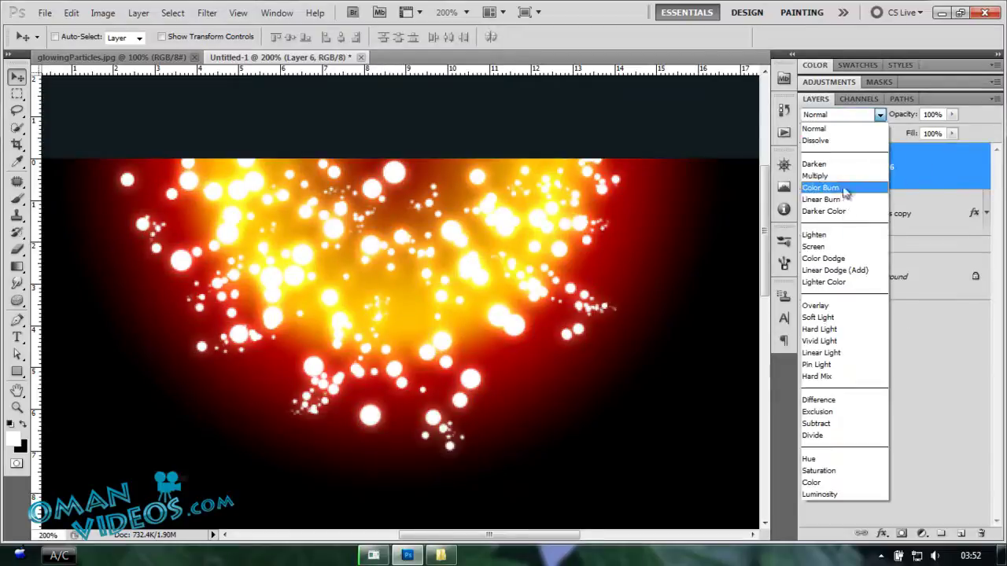
pyautogui.click(815, 305)
pyautogui.moveTo(902, 114); pyautogui.dragTo(868, 124)
pyautogui.hotkey('ctrl', 't')
pyautogui.moveTo(656, 207); pyautogui.dragTo(666, 122)
pyautogui.press('Return')
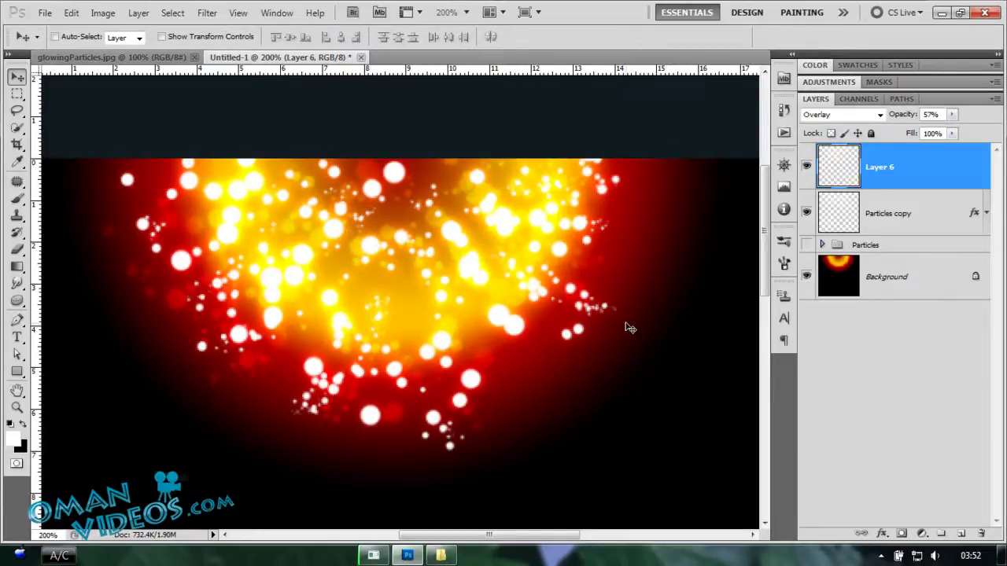
# Step: Duplicate Layer 6 and rotate the copy to about 42°
pyautogui.hotkey('ctrl', 'j')
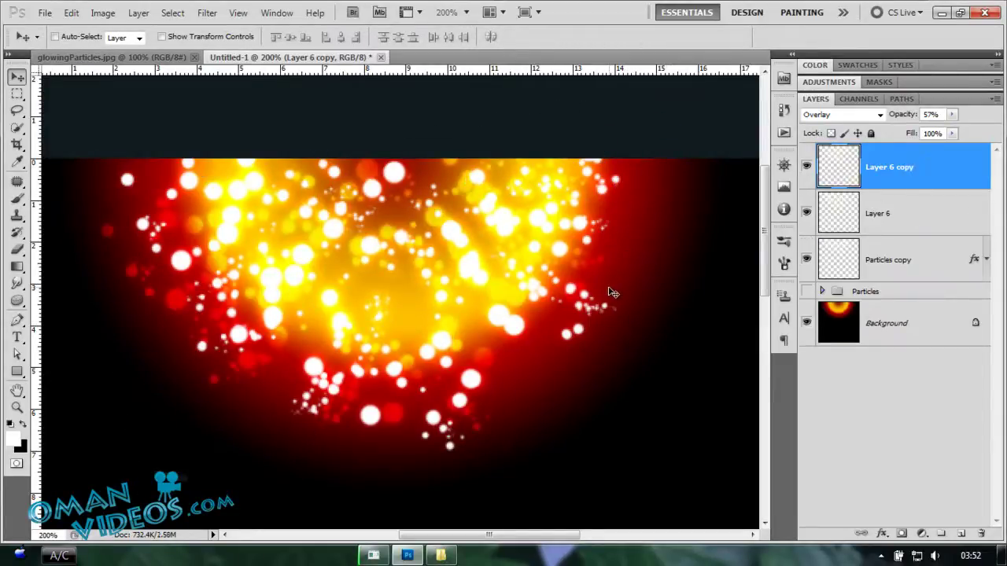
pyautogui.hotkey('ctrl', 't')
pyautogui.moveTo(631, 207); pyautogui.dragTo(446, 320)
pyautogui.press('Return')
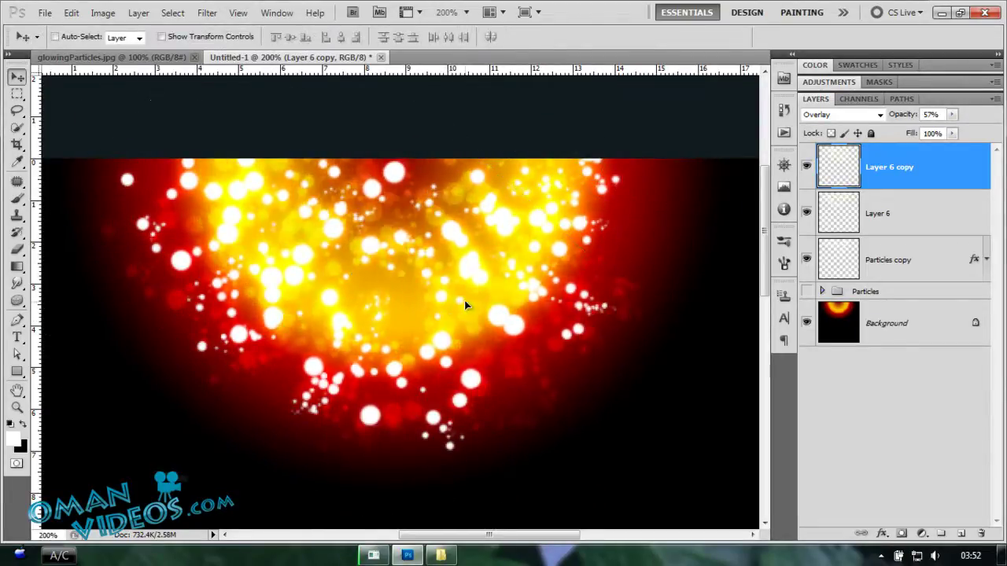
# Step: Set Particles copy to Overlay at about 31% opacity, then select Layer 6 copy
pyautogui.hotkey('ctrl', '-')
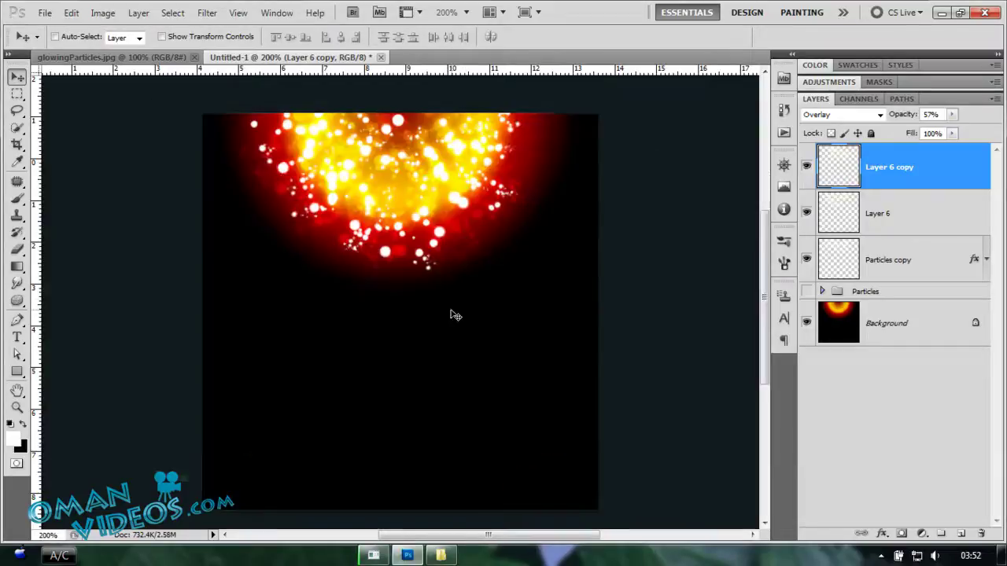
pyautogui.click(912, 272)
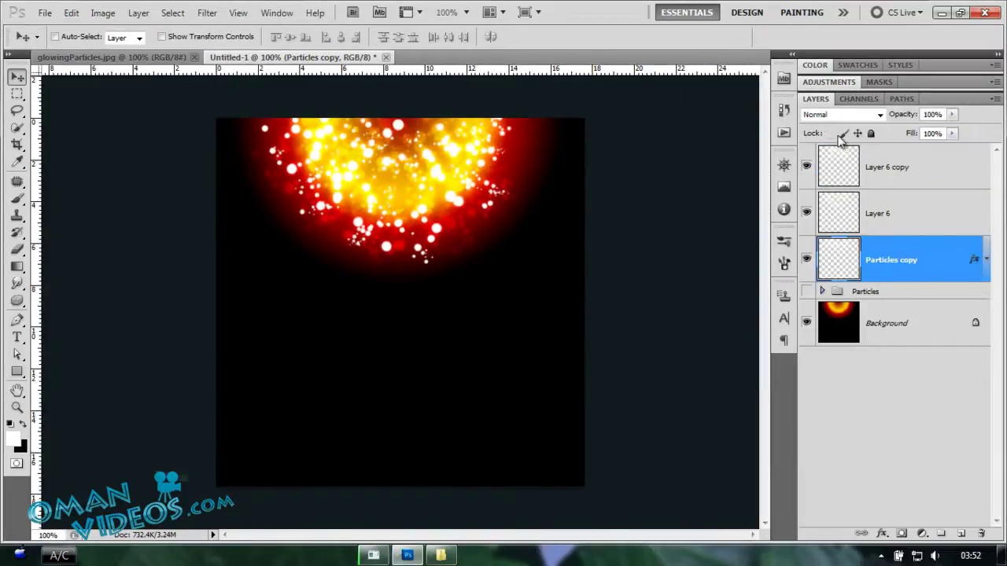
pyautogui.click(839, 115)
pyautogui.click(841, 308)
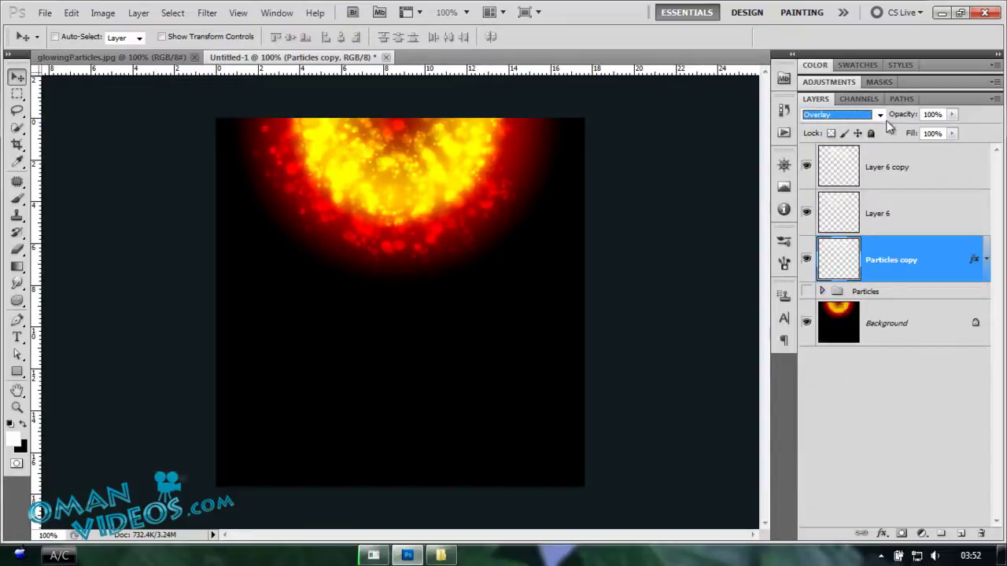
pyautogui.moveTo(901, 116); pyautogui.dragTo(853, 124)
pyautogui.click(926, 211)
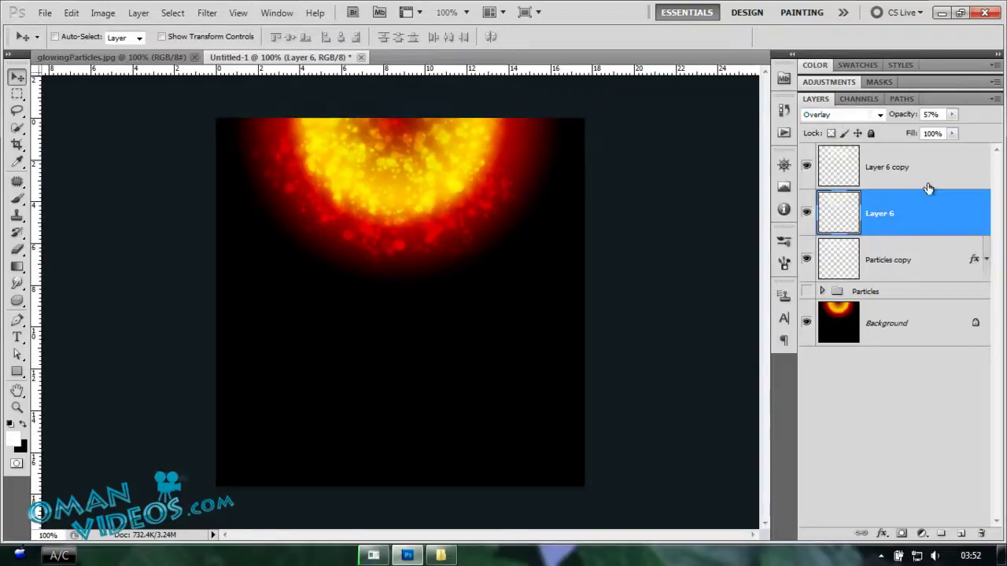
pyautogui.click(922, 174)
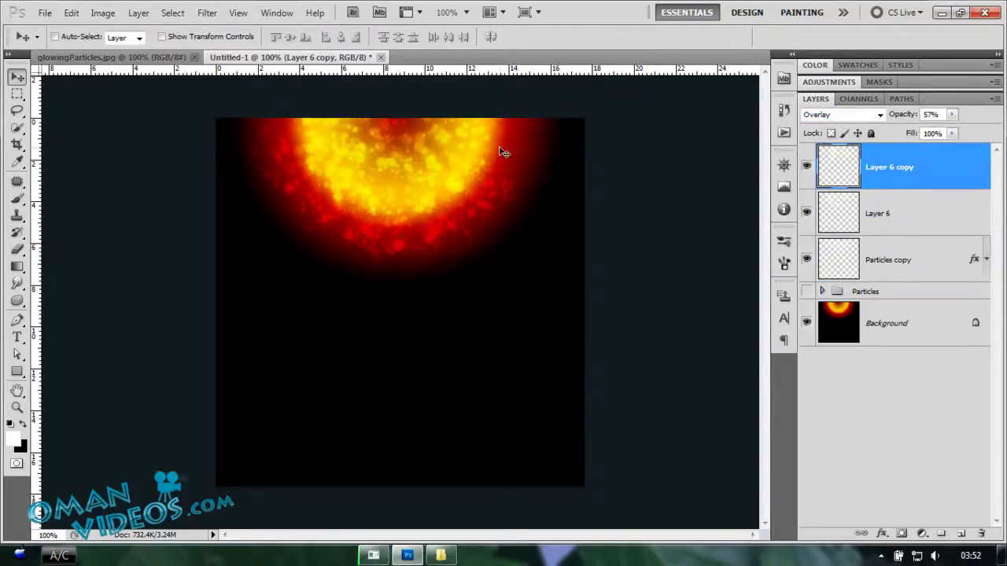
pyautogui.keyDown('ctrl'); pyautogui.click(483, 175); pyautogui.keyUp('ctrl')
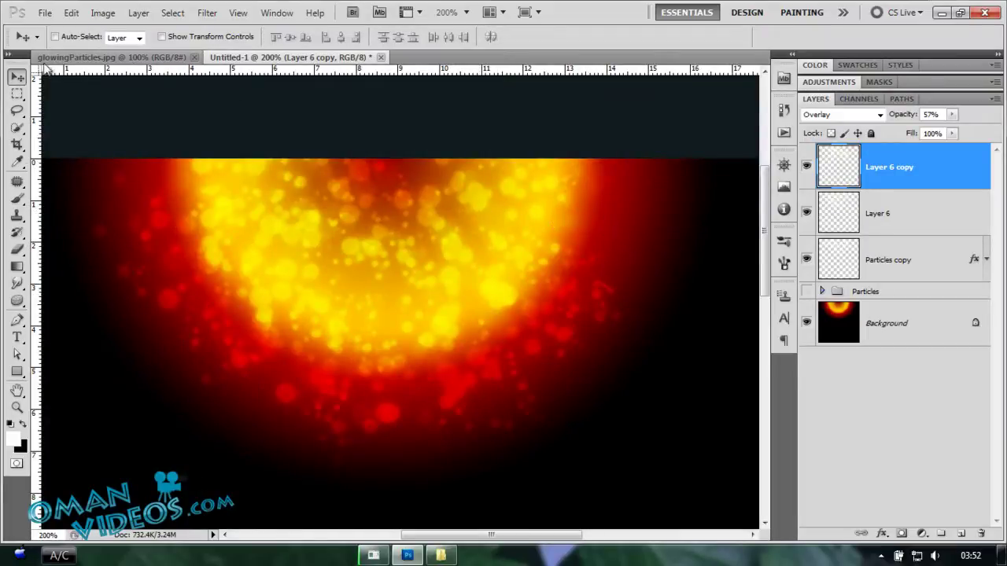
# Step: Lasso a patch of Layer 6 copy particles right of the glow and move it up and right
pyautogui.click(17, 111)
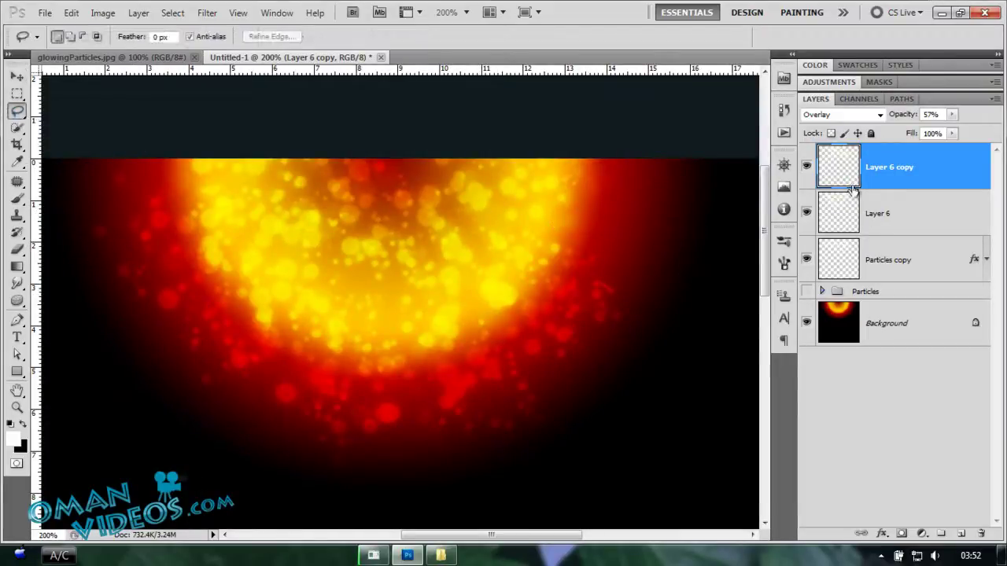
pyautogui.click(806, 166)
pyautogui.click(806, 165)
pyautogui.moveTo(508, 306)
pyautogui.mouseDown()
pyautogui.moveTo(637, 345)
pyautogui.moveTo(639, 292)
pyautogui.moveTo(579, 249)
pyautogui.moveTo(534, 272)
pyautogui.moveTo(551, 253)
pyautogui.mouseUp()
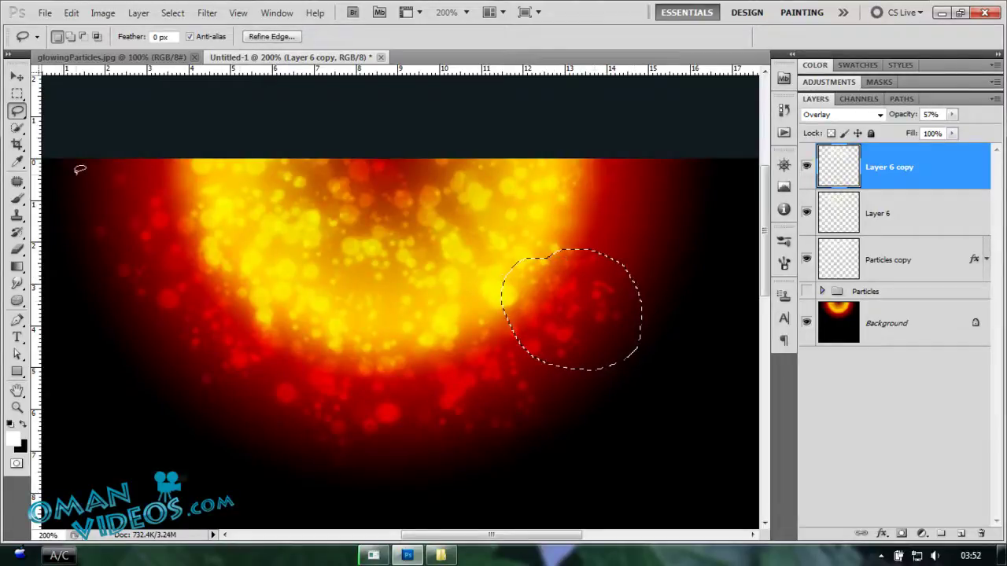
pyautogui.click(18, 77)
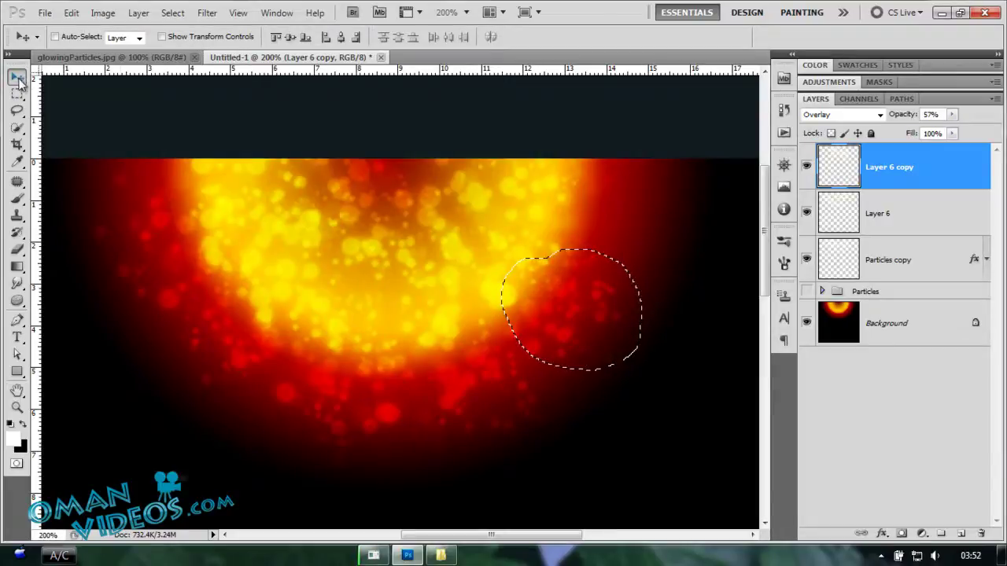
pyautogui.moveTo(560, 317); pyautogui.dragTo(607, 216)
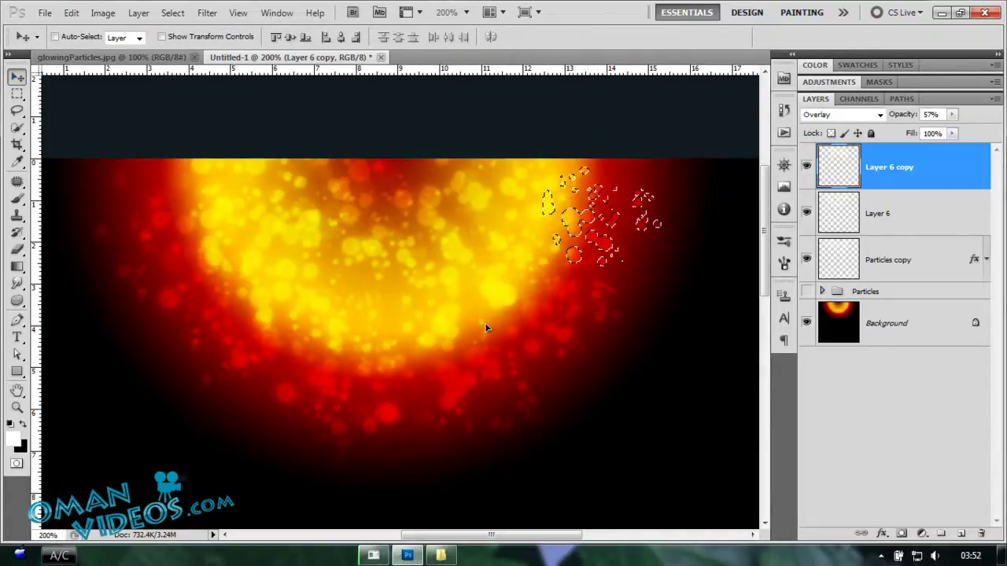
pyautogui.hotkey('ctrl', 'd')
pyautogui.hotkey('ctrl', '-')
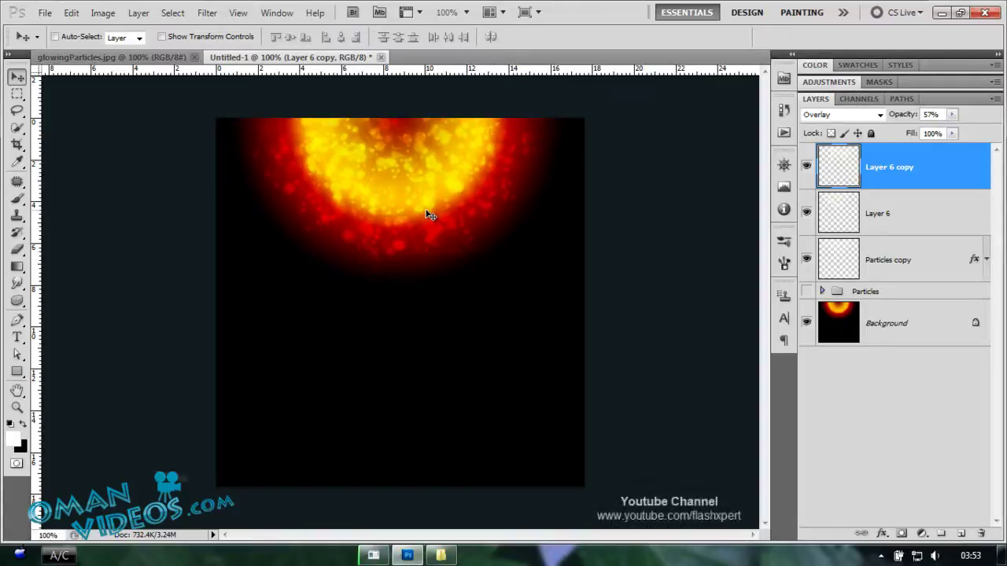
pyautogui.click(152, 57)
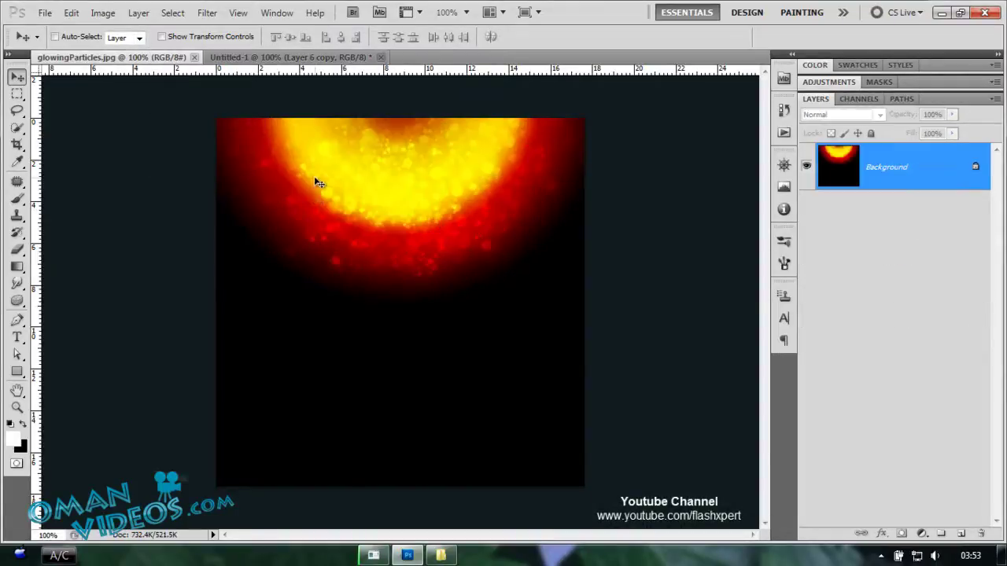
pyautogui.click(326, 58)
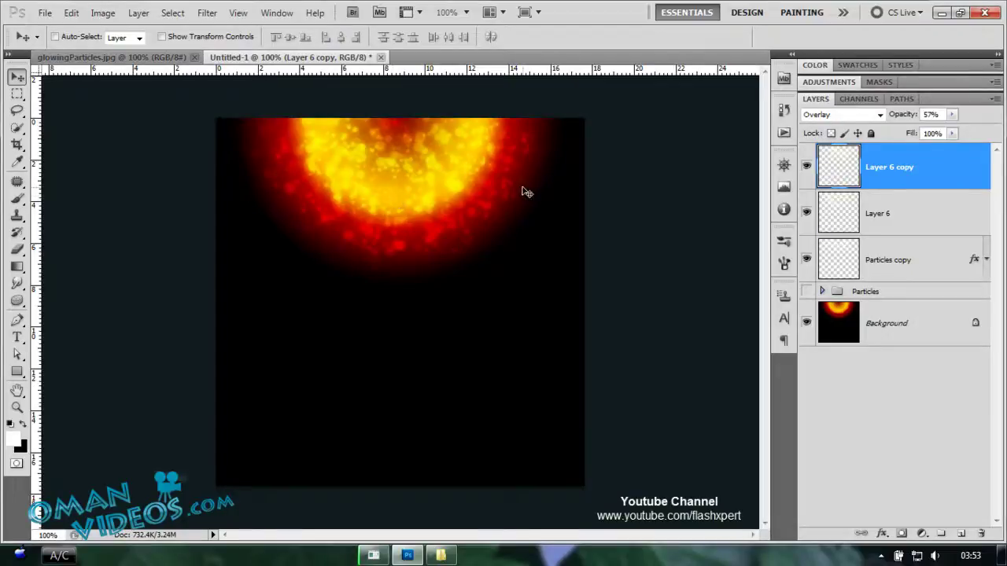